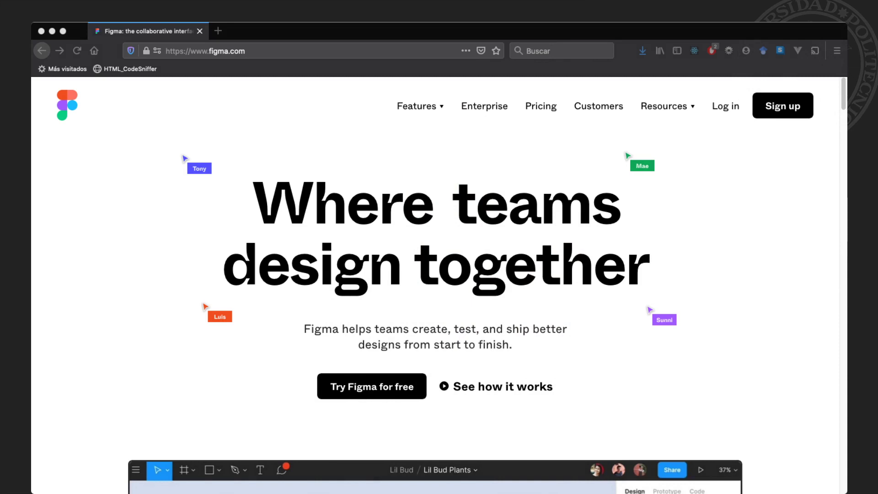
# Go to the Figma Downloads page from the Resources menu
pyautogui.click(668, 106)
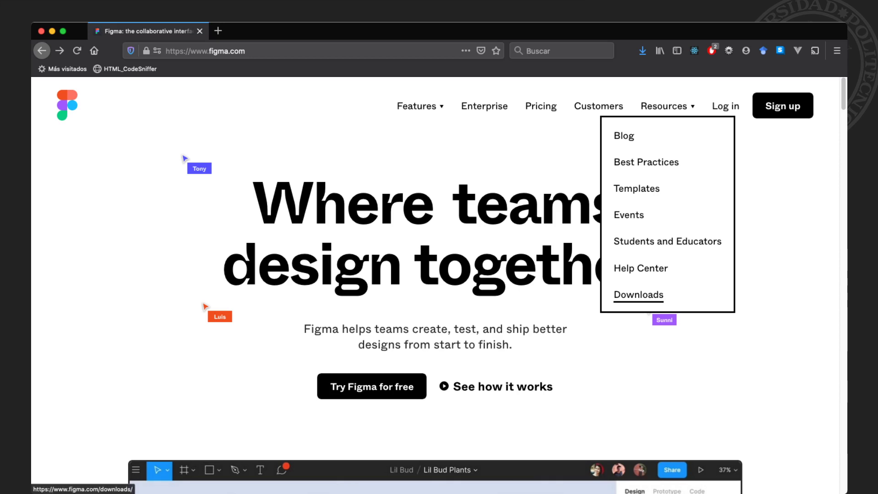
pyautogui.click(638, 295)
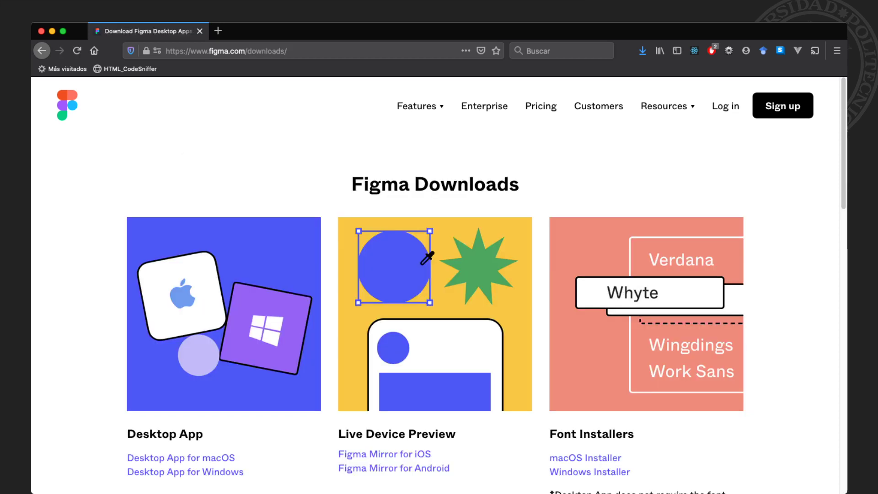
pyautogui.scroll(-1, 206, 434)
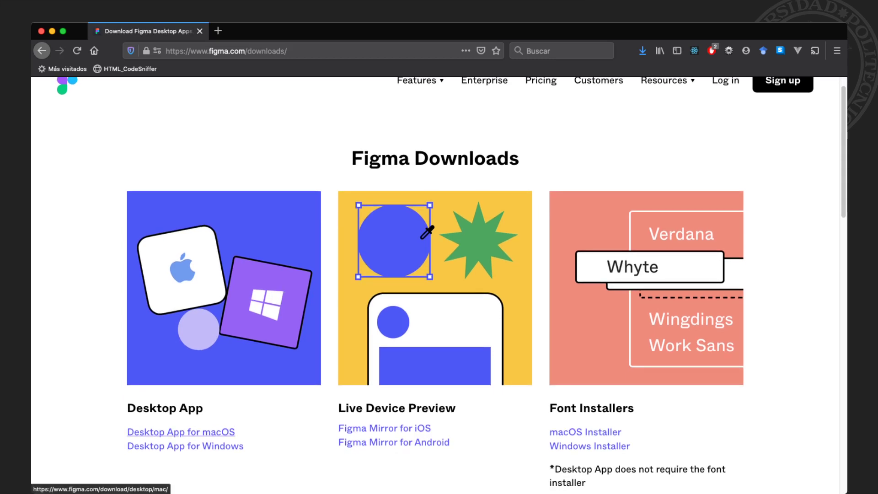
# Start the desktop app download, view Figma Mirror's App Store page, then return to Downloads
pyautogui.click(185, 446)
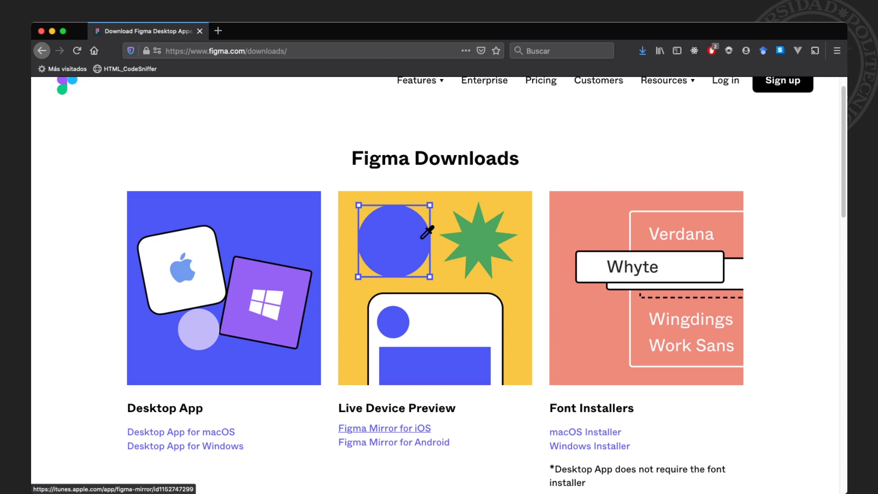
pyautogui.click(385, 428)
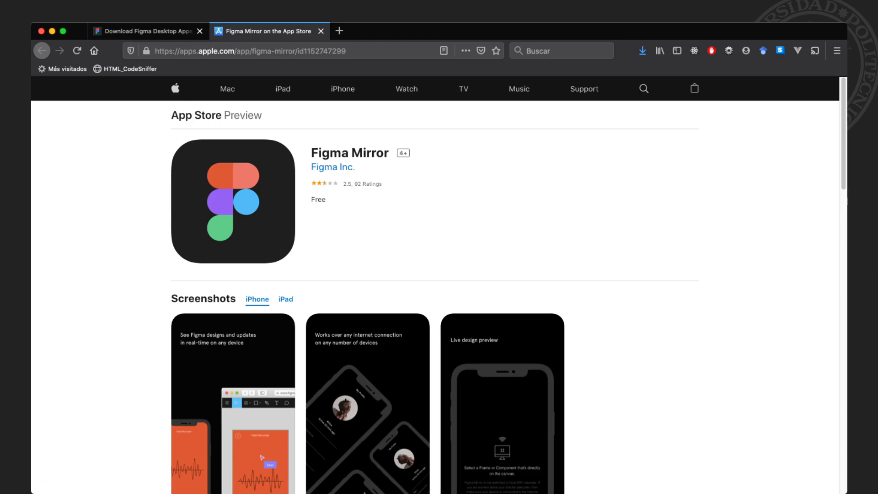
pyautogui.moveTo(311, 181)
pyautogui.mouseDown()
pyautogui.moveTo(364, 183)
pyautogui.moveTo(356, 197)
pyautogui.moveTo(391, 182)
pyautogui.mouseUp()
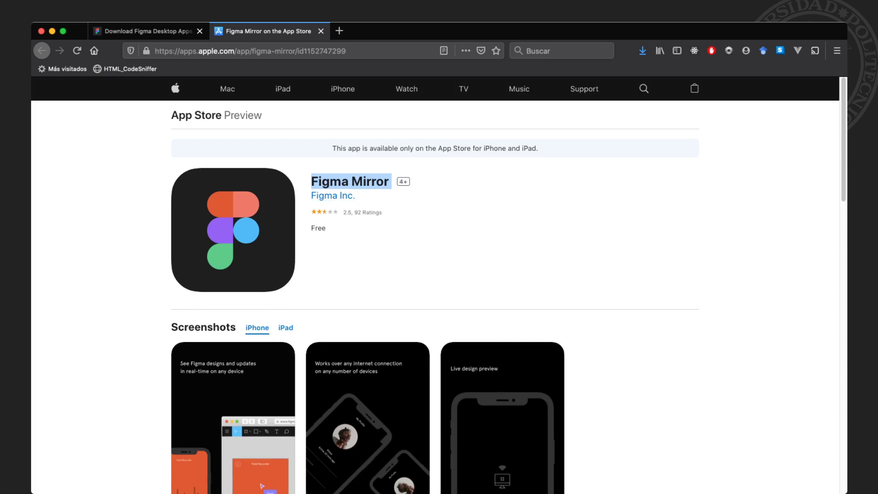
pyautogui.click(321, 31)
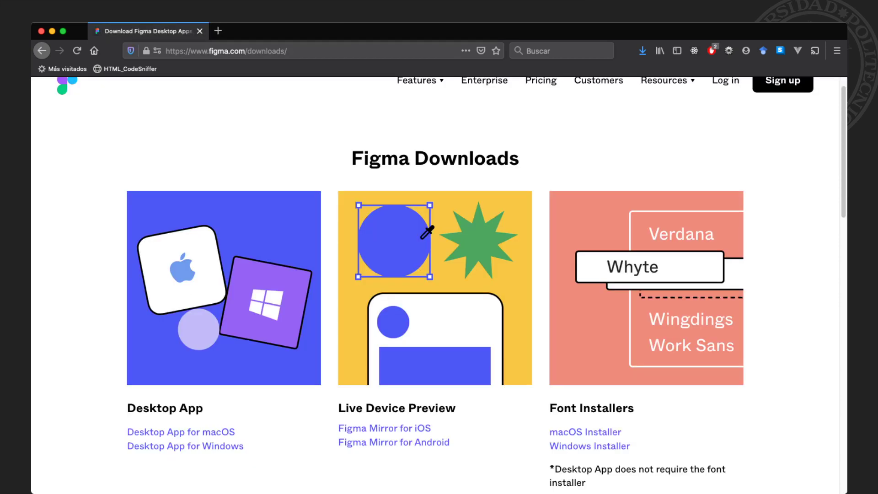
pyautogui.scroll(1, 726, 92)
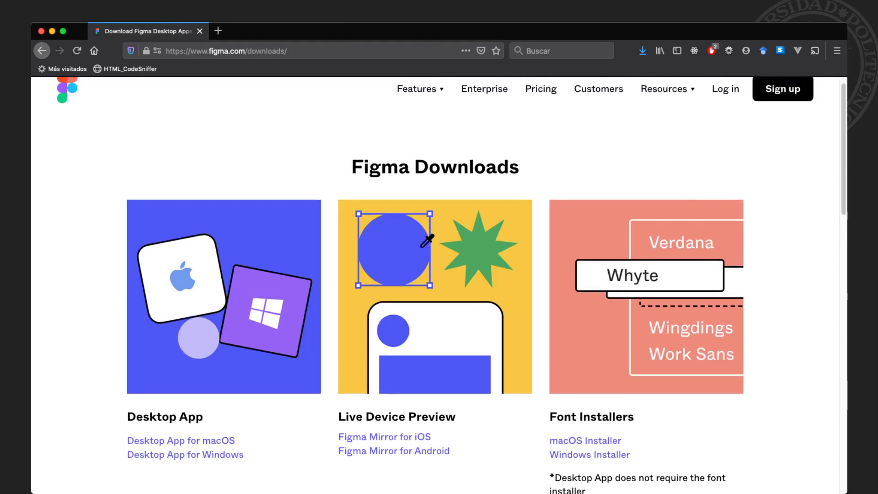
# Log in to Figma and look through file search and recently viewed files
pyautogui.click(726, 88)
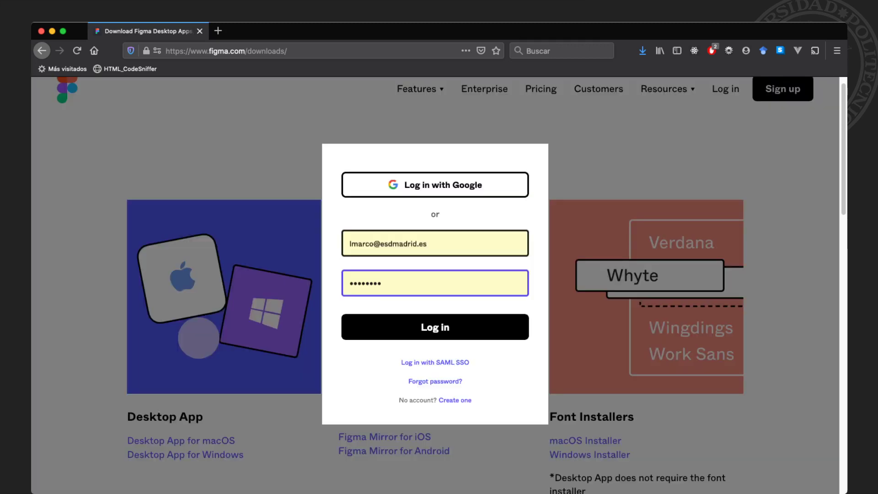
pyautogui.press('Return')
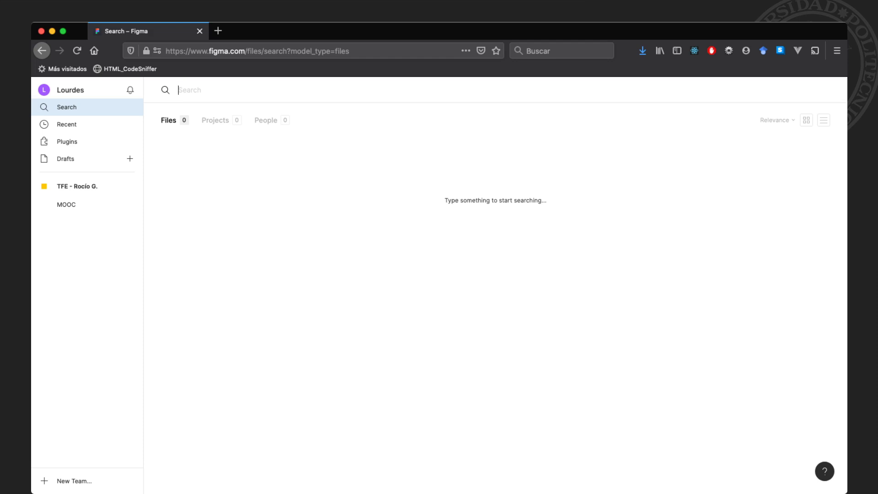
pyautogui.write('N')
pyautogui.press('BackSpace')
pyautogui.press('Escape')
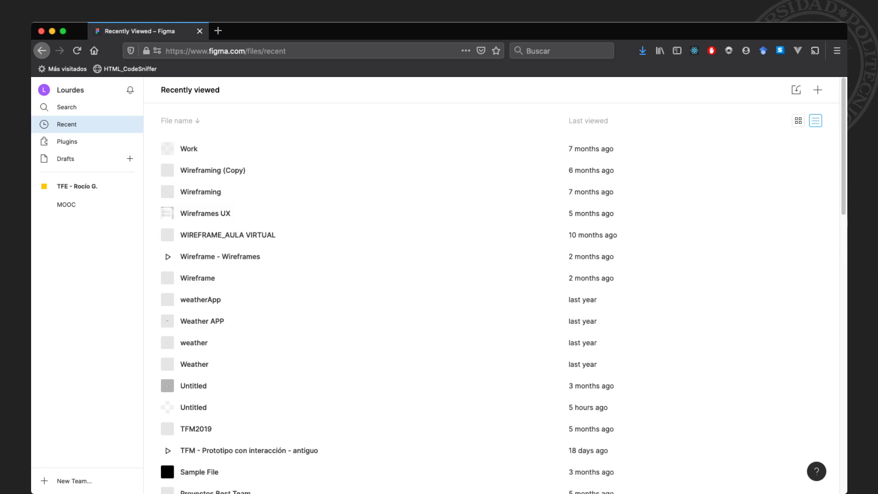
# Browse community plugins, then create a new blank design file in Drafts
pyautogui.click(67, 141)
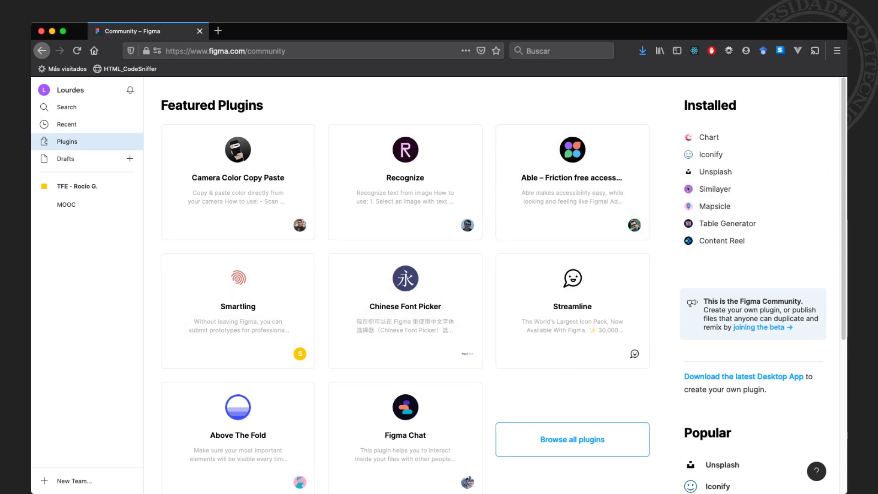
pyautogui.click(66, 159)
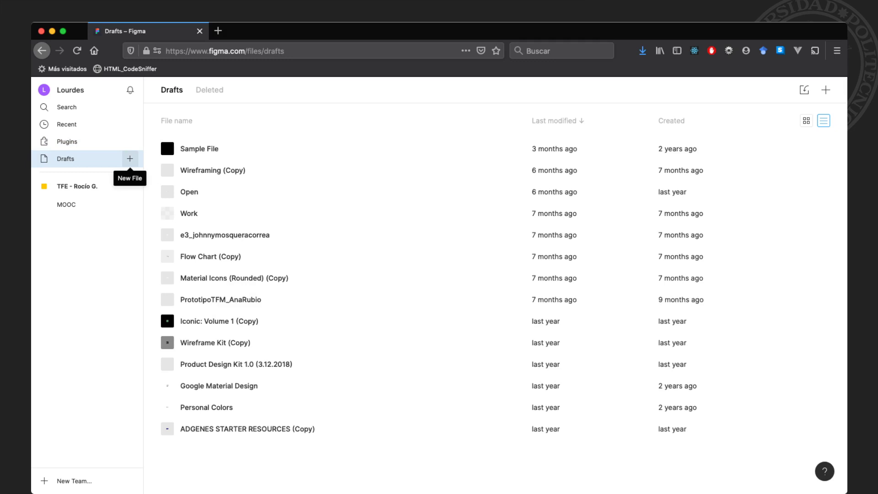
pyautogui.click(130, 158)
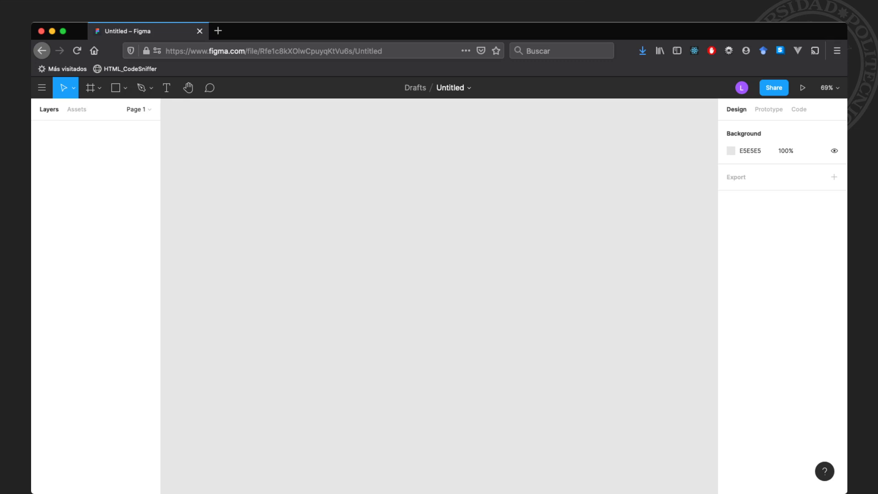
# Expand the Pages section in the Layers panel to reveal Page 1
pyautogui.click(138, 109)
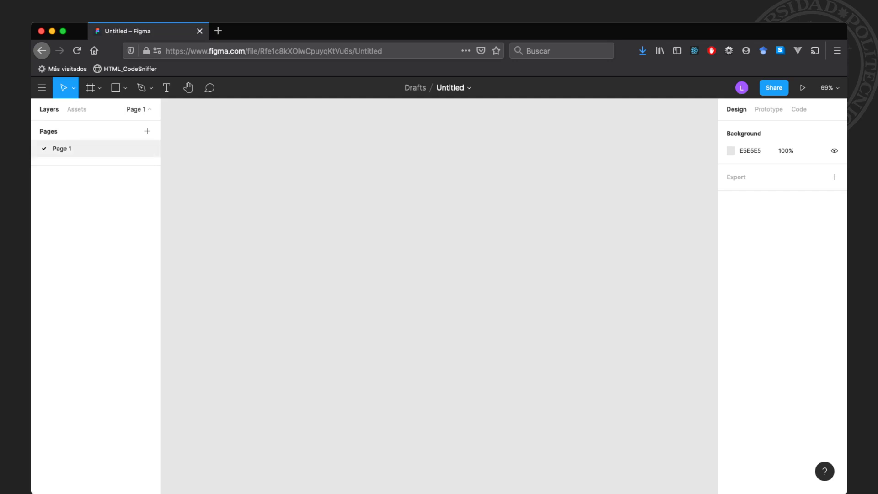
# Rename Page 1 to 'Sitemap'
pyautogui.doubleClick(62, 149)
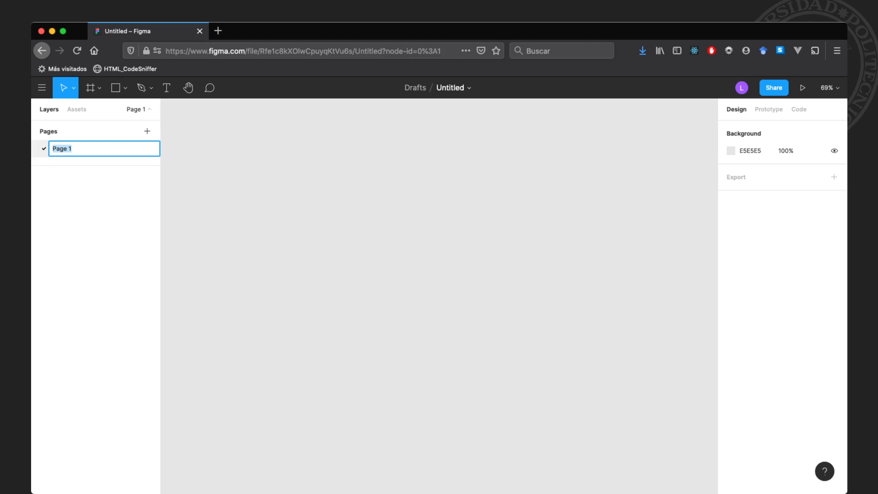
pyautogui.write('Sitam')
pyautogui.press('BackSpace')
pyautogui.press('BackSpace')
pyautogui.press('BackSpace')
pyautogui.write('temap')
pyautogui.press('Return')
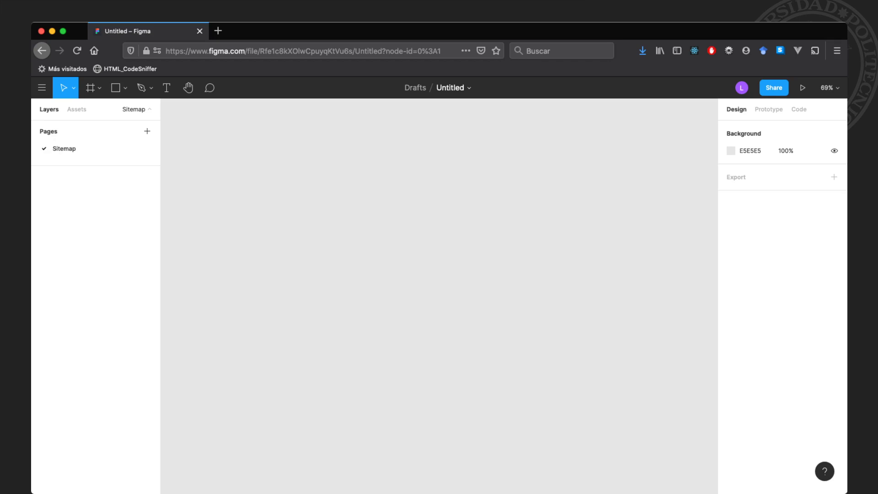
# Rename the Untitled file to 'primer proyecto figma'
pyautogui.click(450, 87)
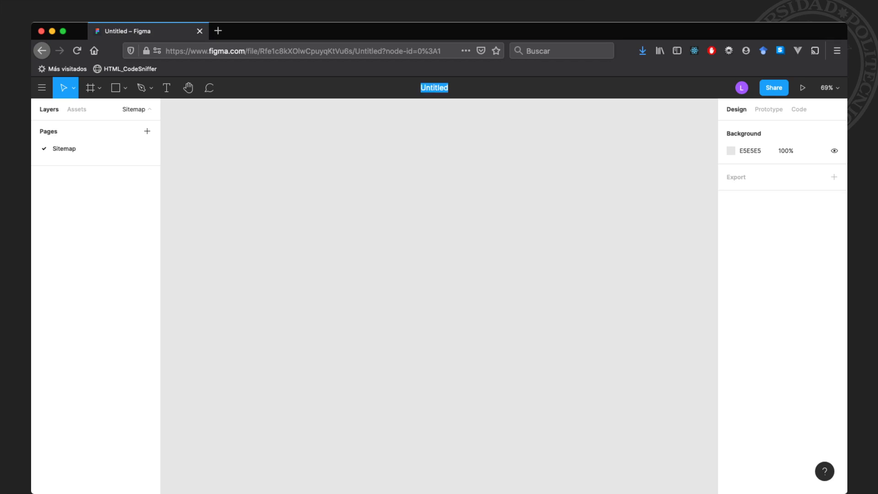
pyautogui.write('primer proye')
pyautogui.write('cto figma')
pyautogui.press('Return')
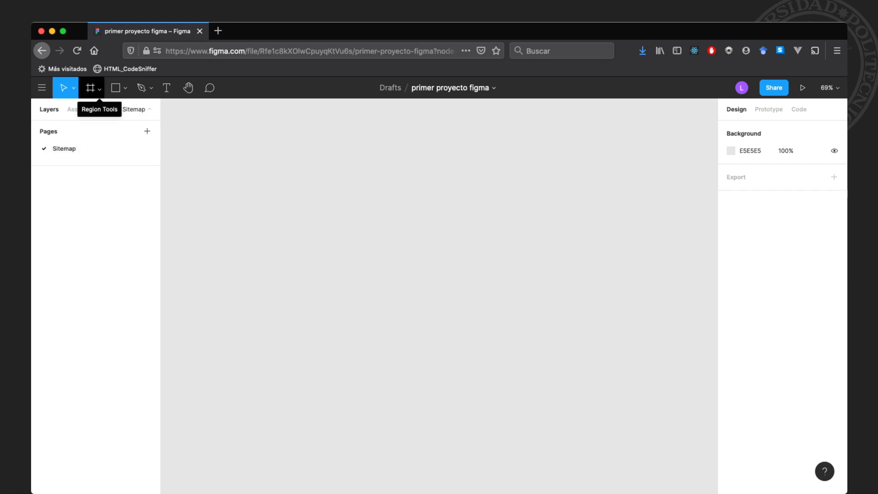
# Choose the Frame tool and add a 595×842 A4 frame from the Paper presets
pyautogui.click(99, 88)
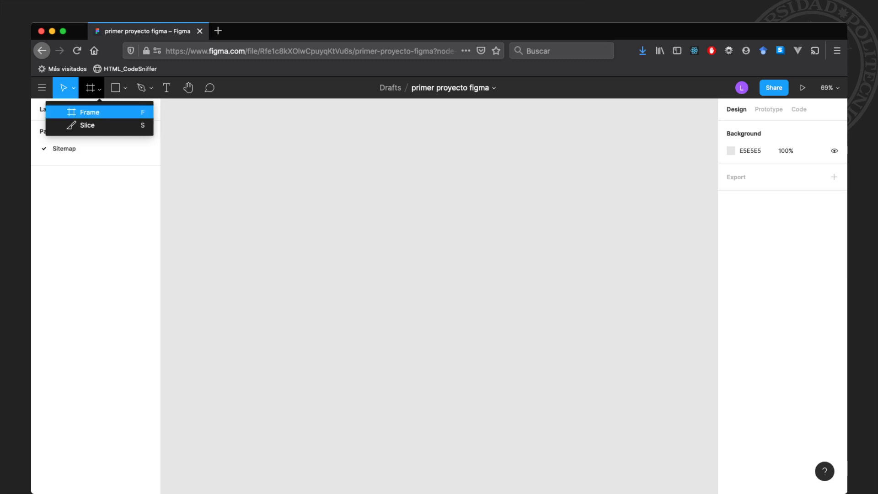
pyautogui.click(89, 112)
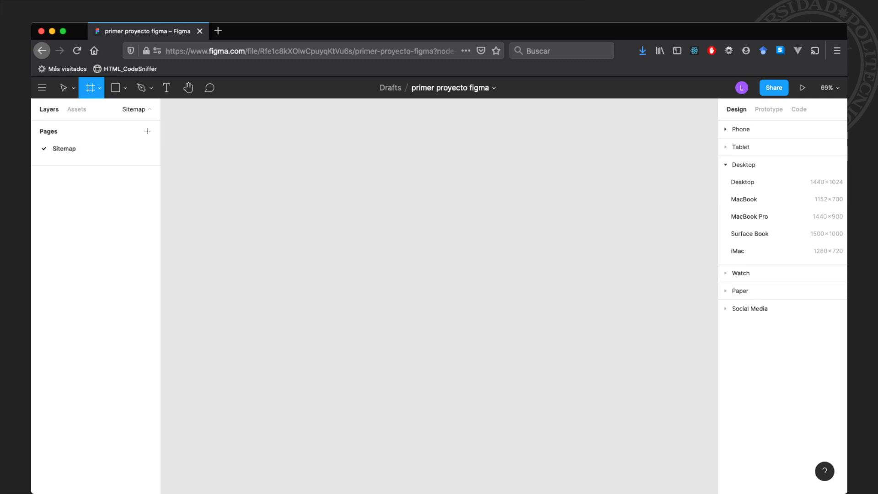
pyautogui.click(741, 129)
pyautogui.click(741, 129)
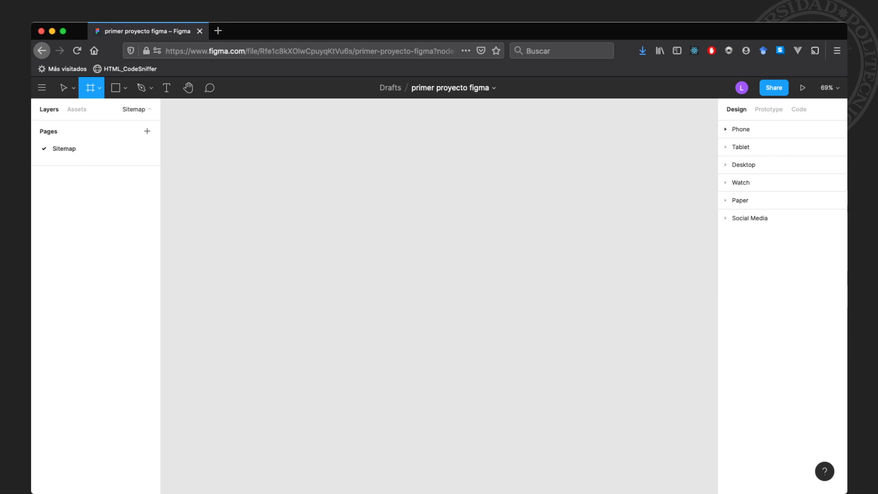
pyautogui.click(743, 165)
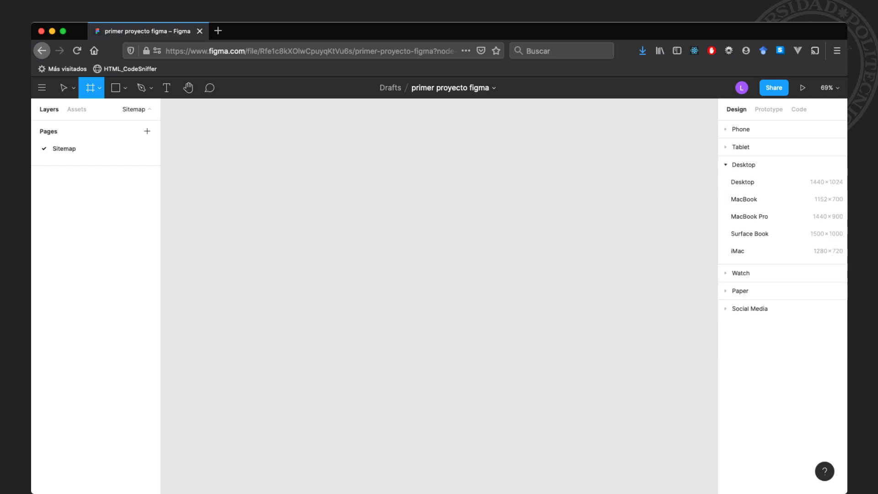
pyautogui.click(744, 165)
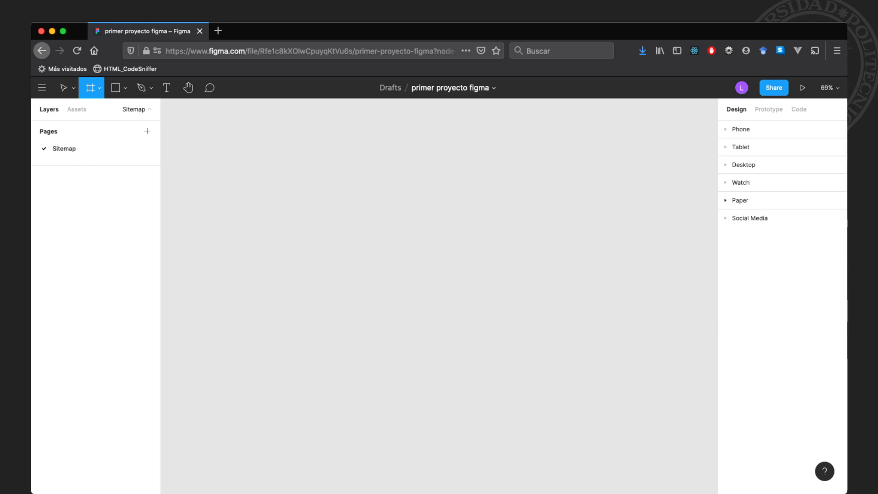
pyautogui.click(740, 200)
pyautogui.click(740, 201)
pyautogui.click(740, 200)
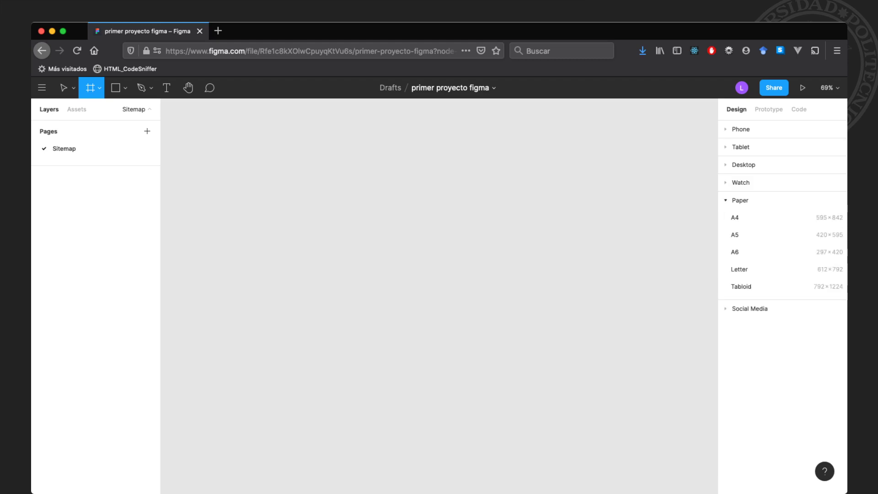
pyautogui.click(734, 217)
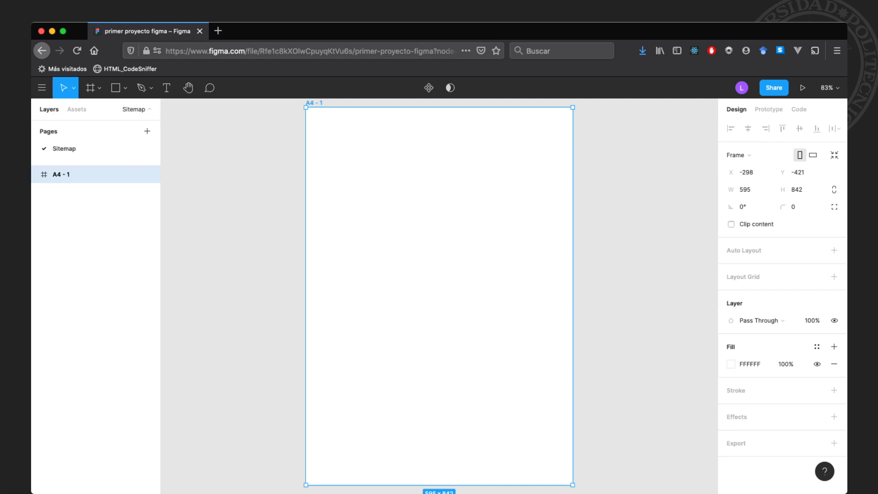
# Shift A4 - 1 left and draw a 310×395 Frame 1 to its right
pyautogui.moveTo(439, 296); pyautogui.dragTo(342, 301)
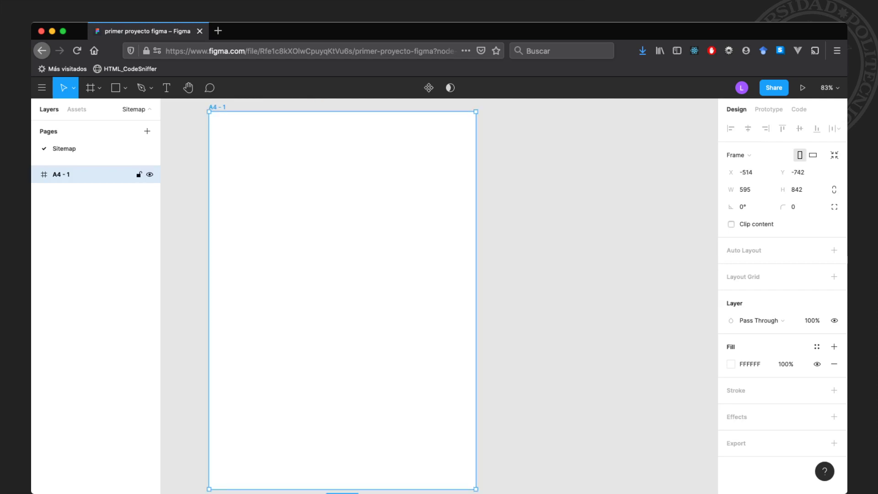
pyautogui.press('Escape')
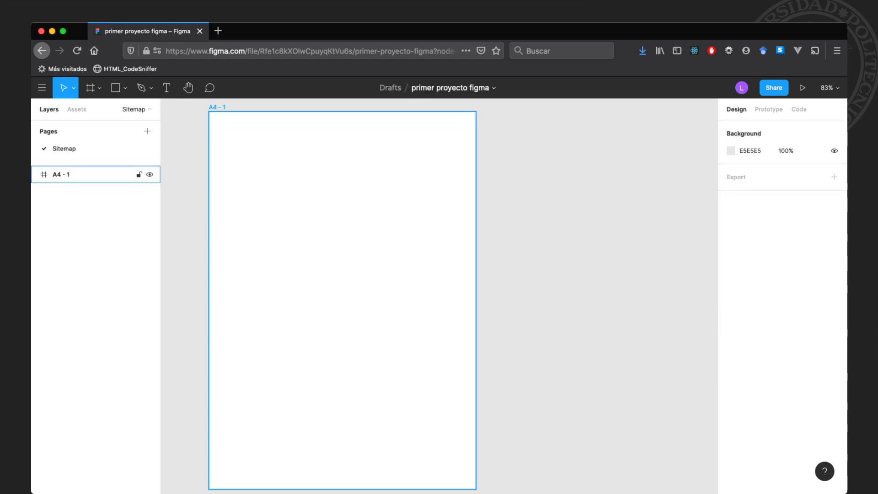
pyautogui.click(92, 174)
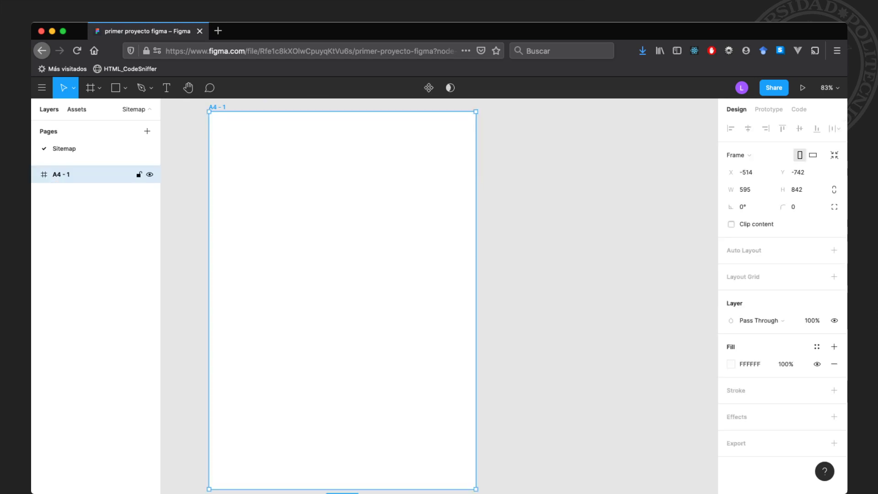
pyautogui.click(90, 87)
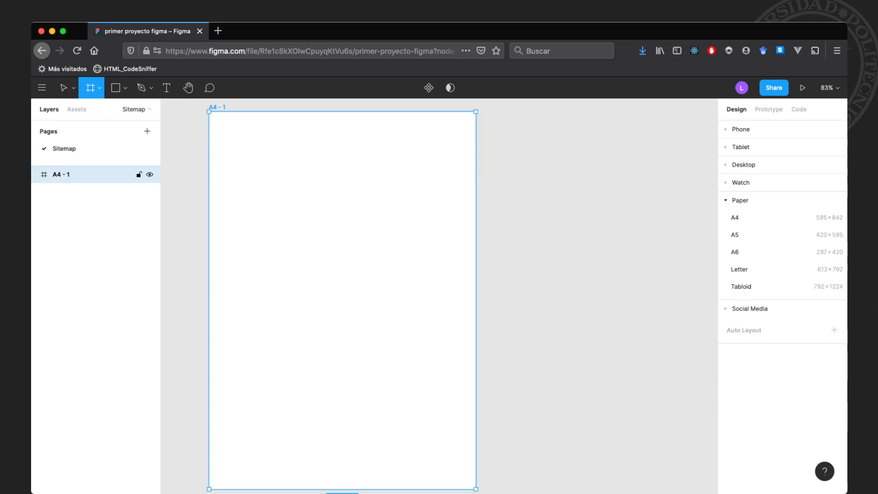
pyautogui.moveTo(487, 111); pyautogui.dragTo(627, 288)
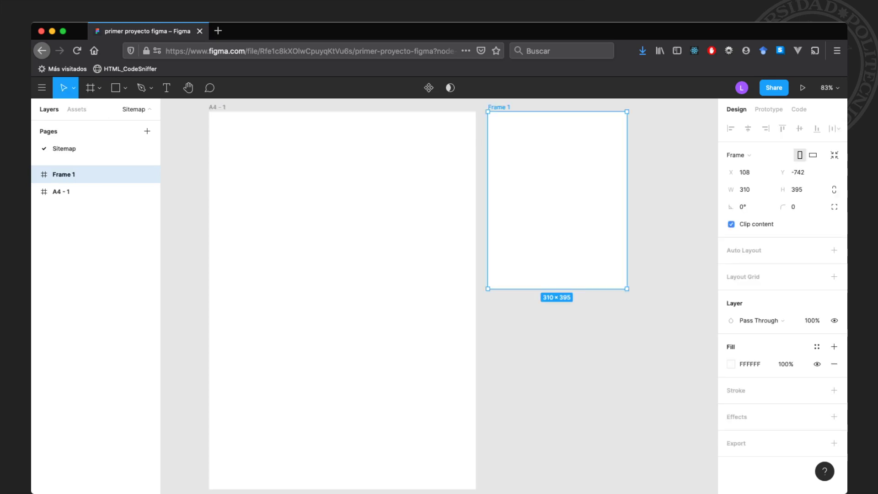
pyautogui.press('Escape')
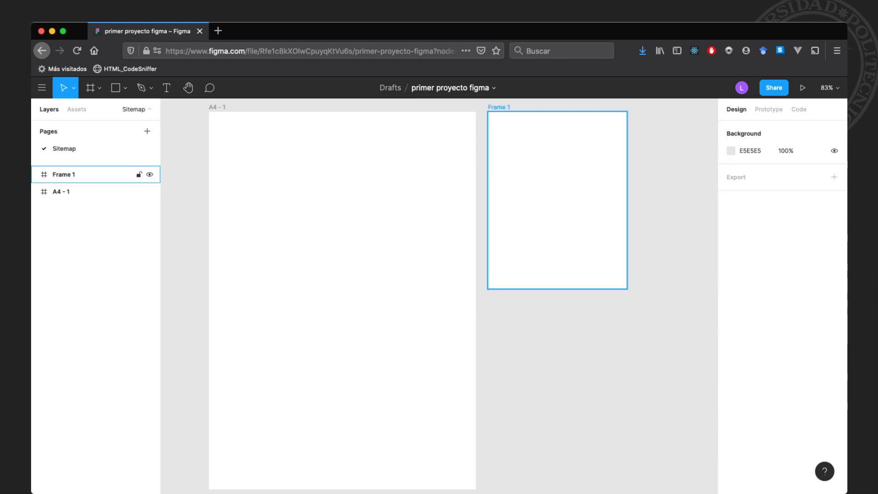
pyautogui.click(64, 175)
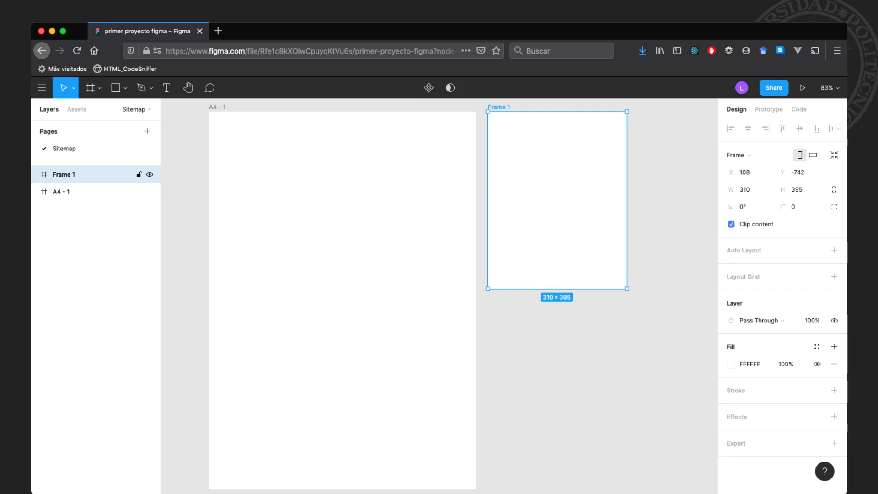
# Alt-drag Frame 1 to create a copy, Frame 2, directly below it
pyautogui.moveTo(557, 200); pyautogui.dragTo(563, 376)
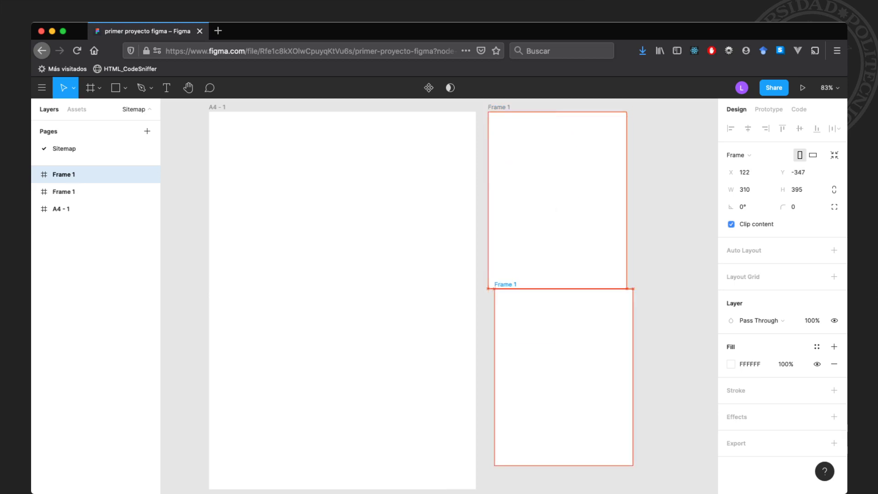
pyautogui.moveTo(564, 377); pyautogui.dragTo(557, 388)
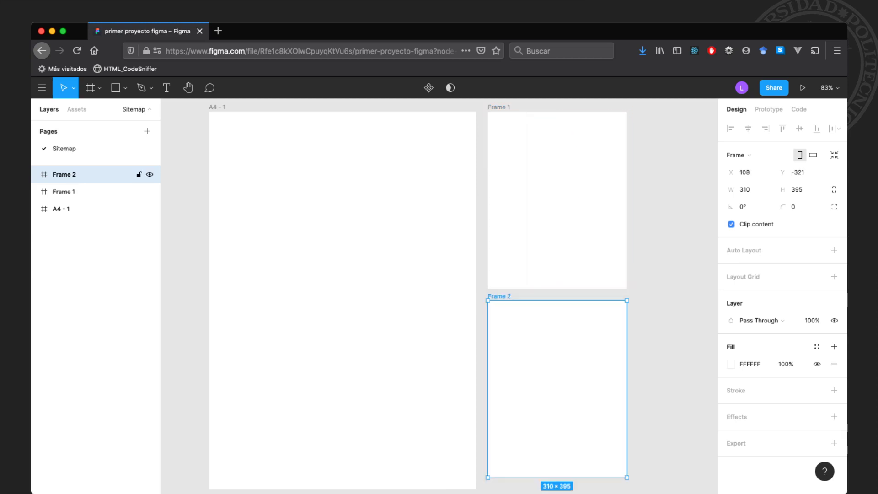
pyautogui.click(64, 209)
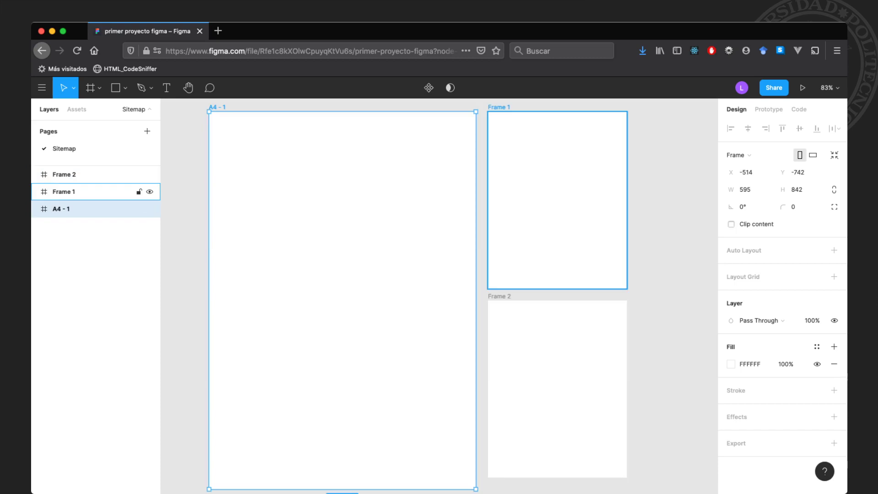
pyautogui.click(64, 191)
pyautogui.press('Escape')
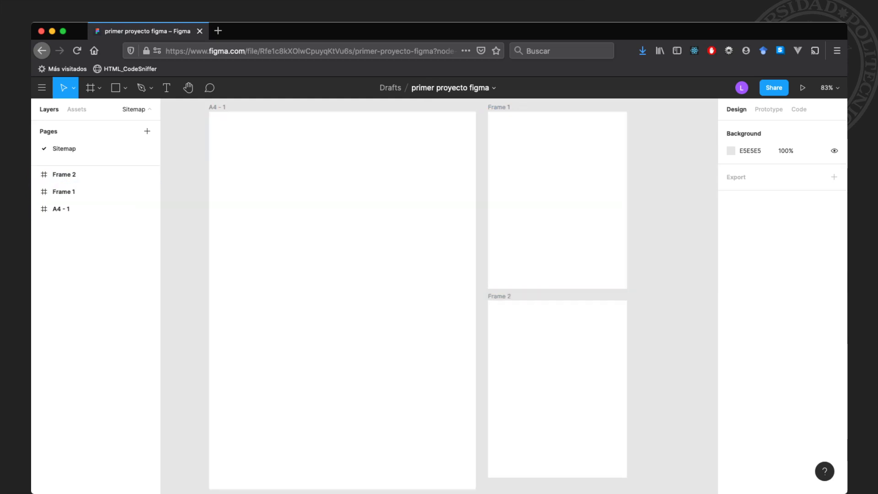
# Delete Frame 1 and Frame 2, leaving only A4 - 1
pyautogui.click(64, 192)
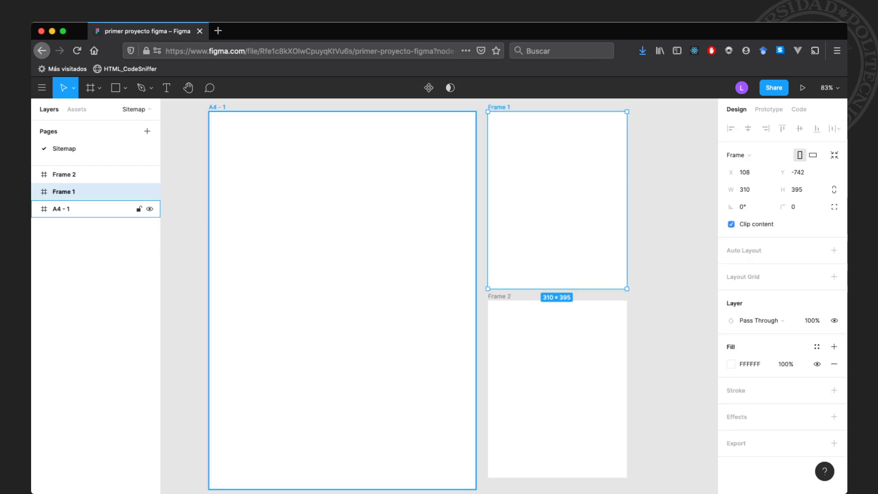
pyautogui.press('Delete')
pyautogui.click(64, 174)
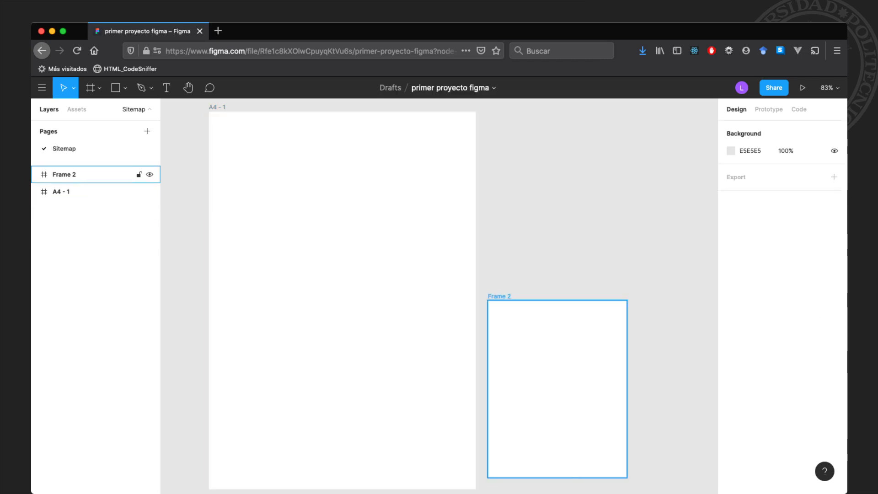
pyautogui.press('Delete')
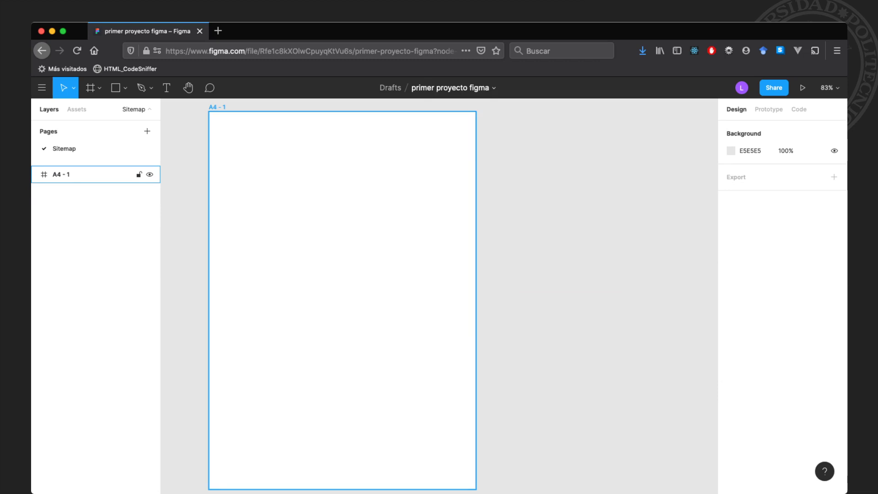
# Draw a 139×71 rectangle near the top of A4 - 1 and copy it into a row of three below
pyautogui.click(92, 174)
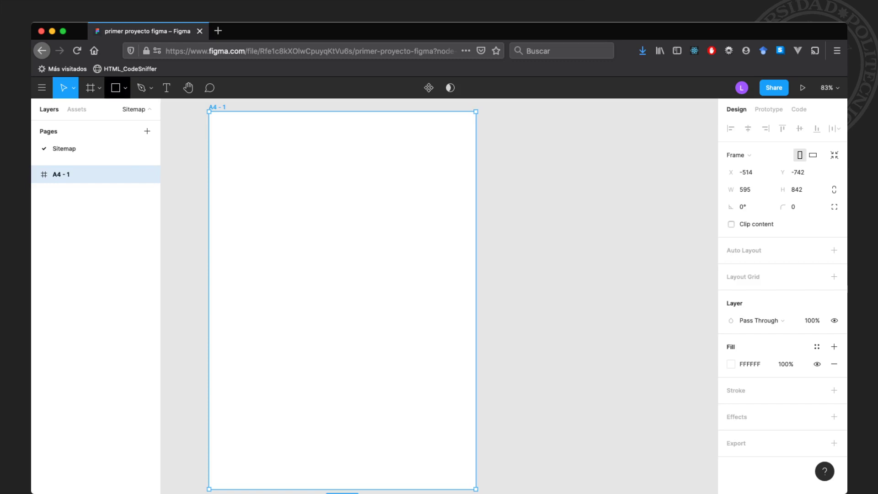
pyautogui.click(115, 87)
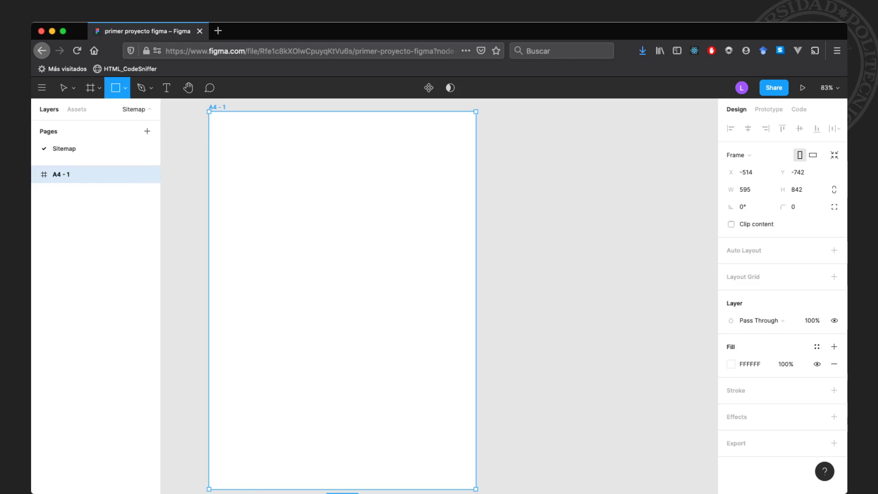
pyautogui.moveTo(310, 180); pyautogui.dragTo(372, 211)
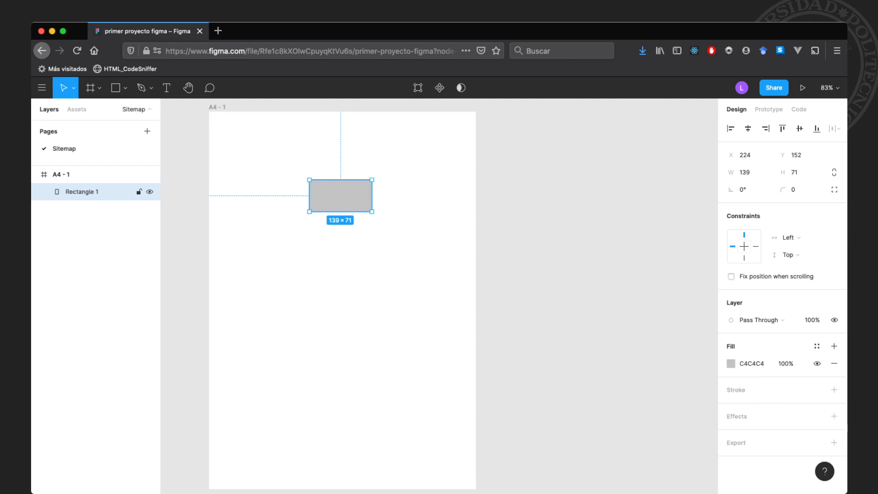
pyautogui.moveTo(341, 195)
pyautogui.mouseDown()
pyautogui.moveTo(341, 263)
pyautogui.moveTo(267, 263)
pyautogui.moveTo(414, 263)
pyautogui.mouseUp()
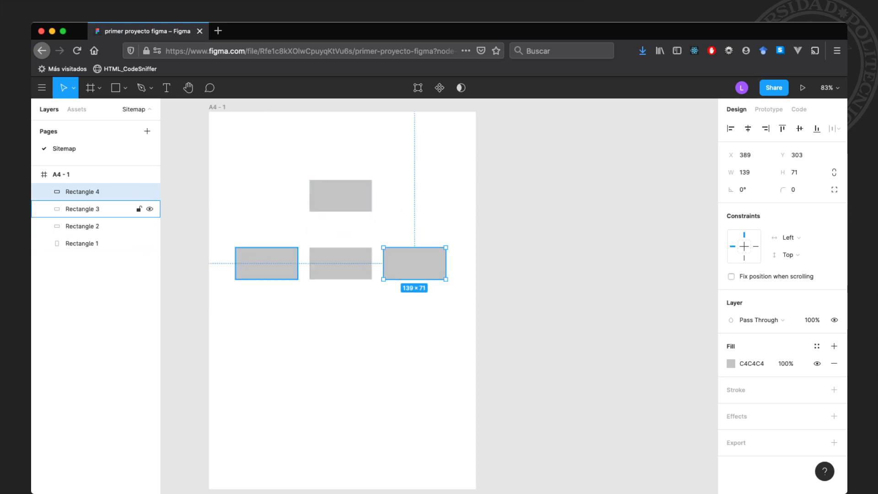
pyautogui.press('Escape')
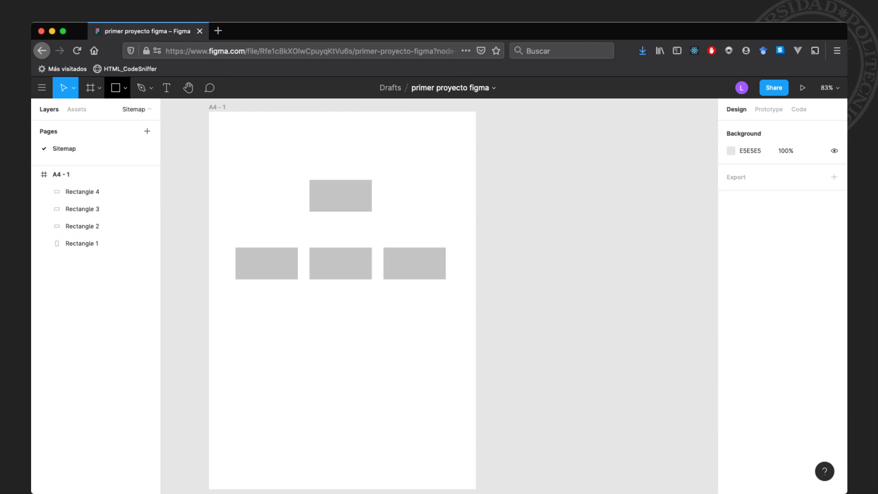
# Draw arrows from the top box to the middle, right and left boxes below
pyautogui.click(125, 89)
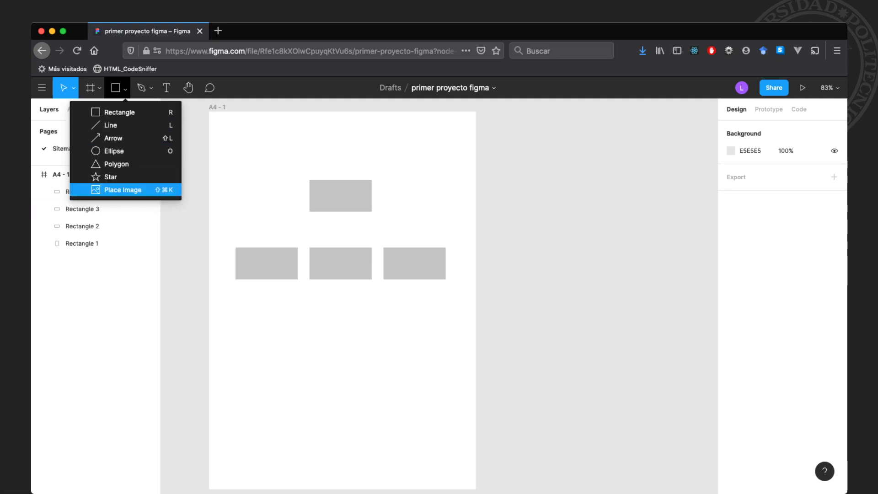
pyautogui.click(114, 138)
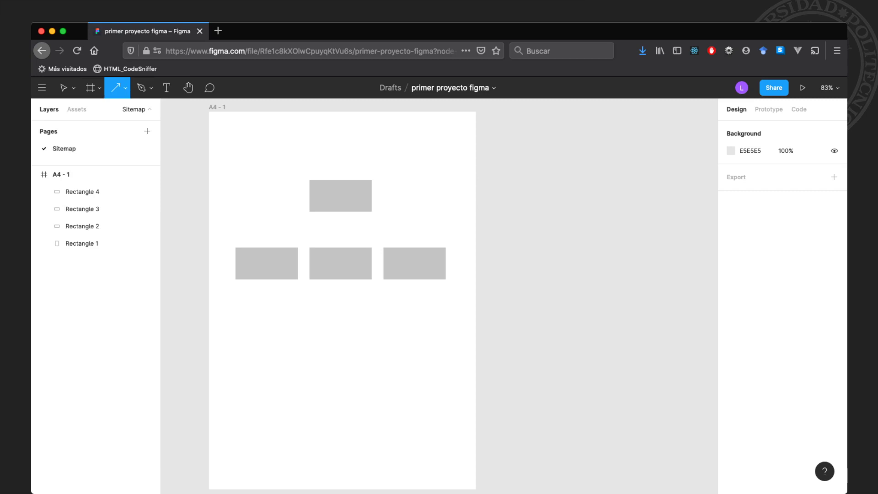
pyautogui.moveTo(342, 211); pyautogui.dragTo(342, 247)
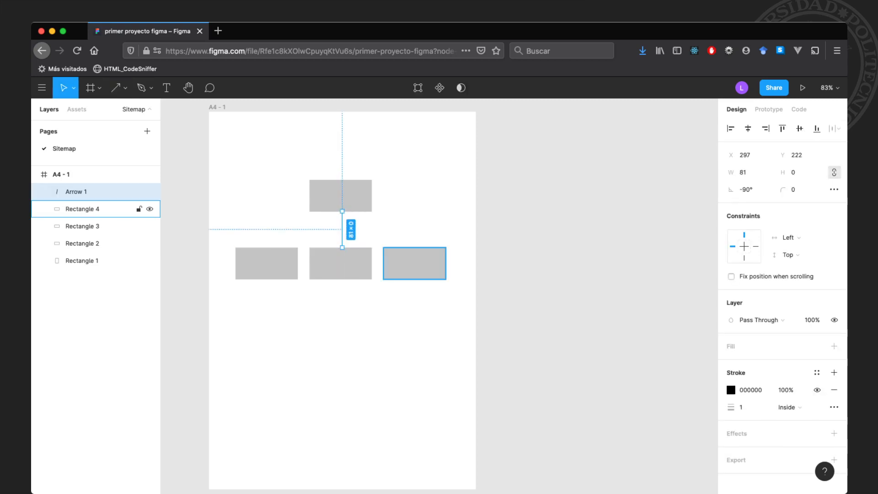
pyautogui.click(115, 88)
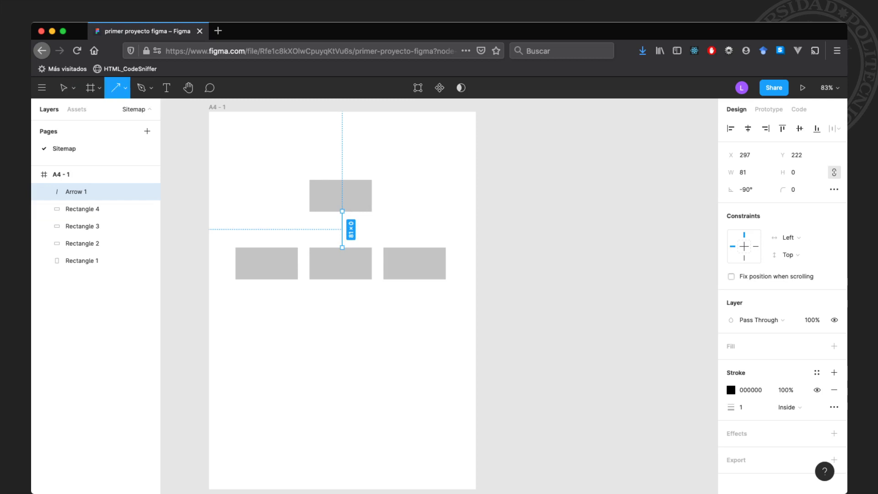
pyautogui.moveTo(348, 212); pyautogui.dragTo(414, 245)
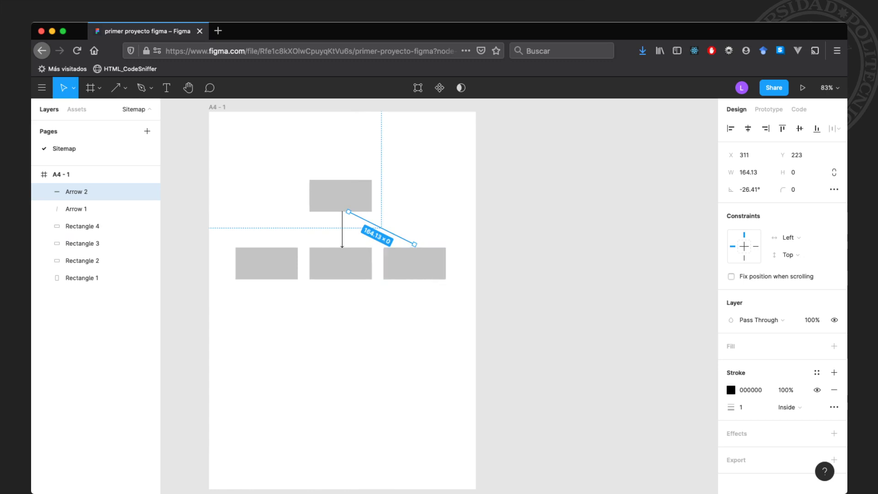
pyautogui.hotkey('shift', 'l')
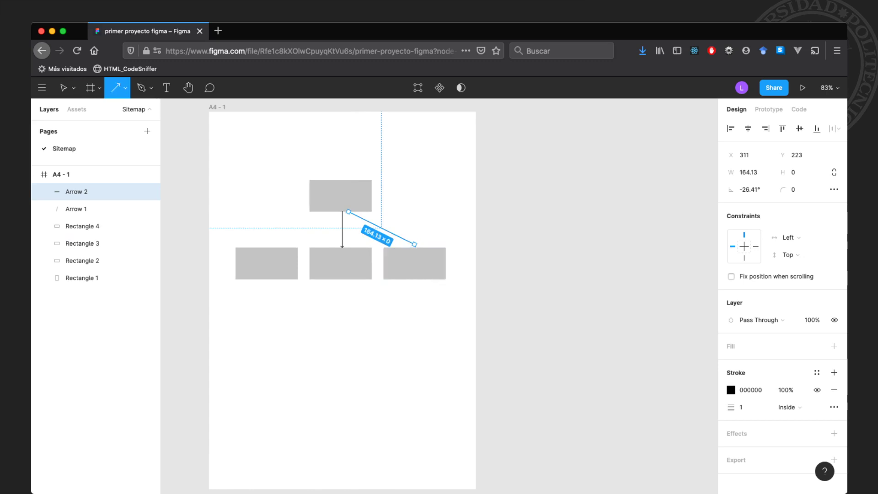
pyautogui.moveTo(332, 212); pyautogui.dragTo(266, 247)
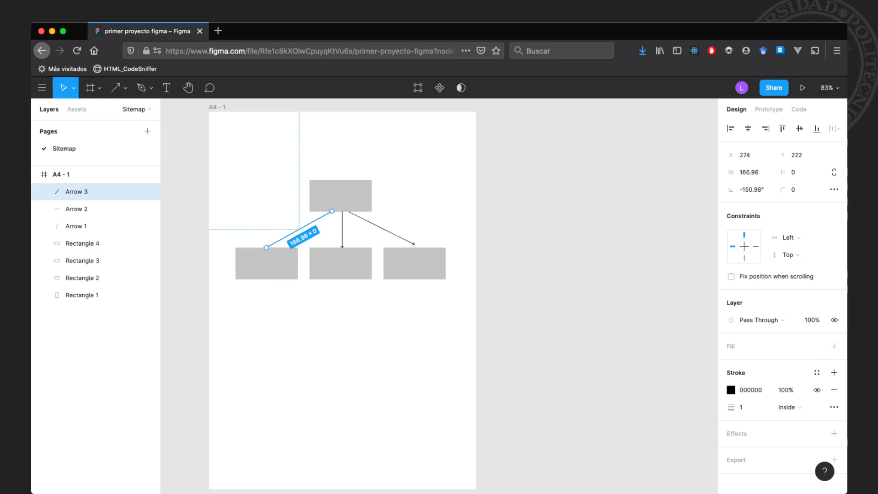
pyautogui.press('Escape')
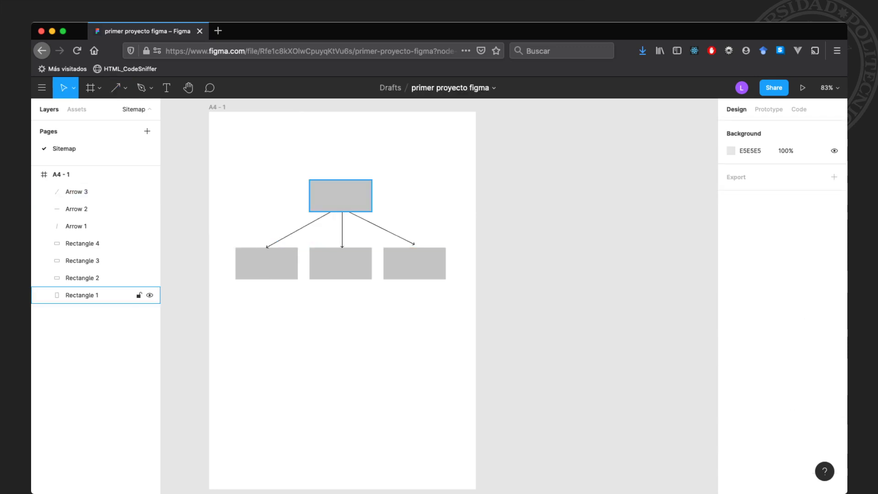
# Select the arrows singly and together by marquee, then select the rightmost lower box
pyautogui.click(381, 227)
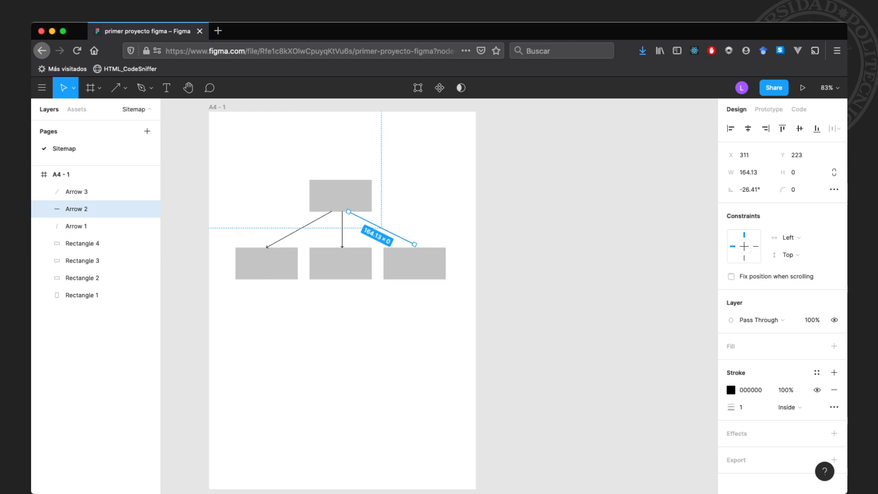
pyautogui.press('Escape')
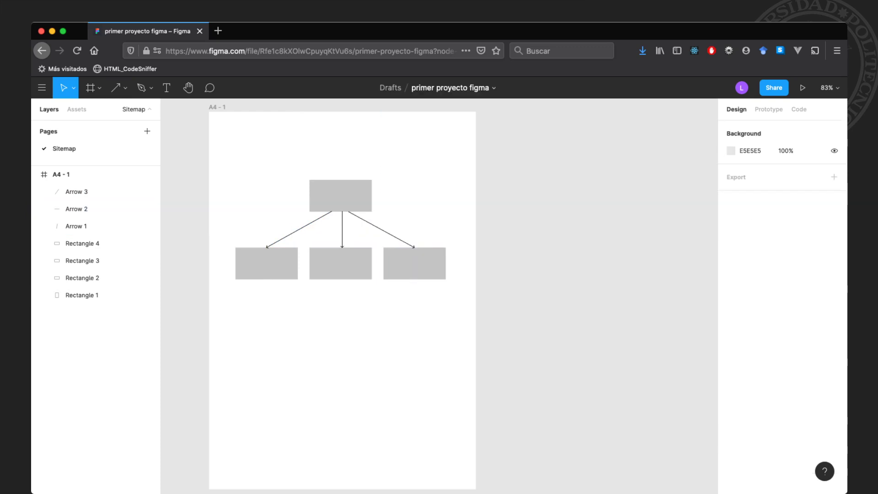
pyautogui.moveTo(283, 223); pyautogui.dragTo(425, 236)
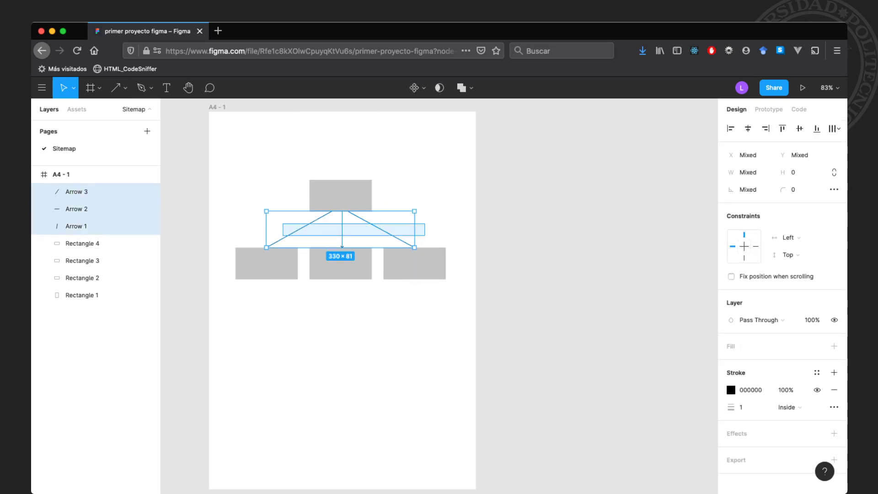
pyautogui.press('Escape')
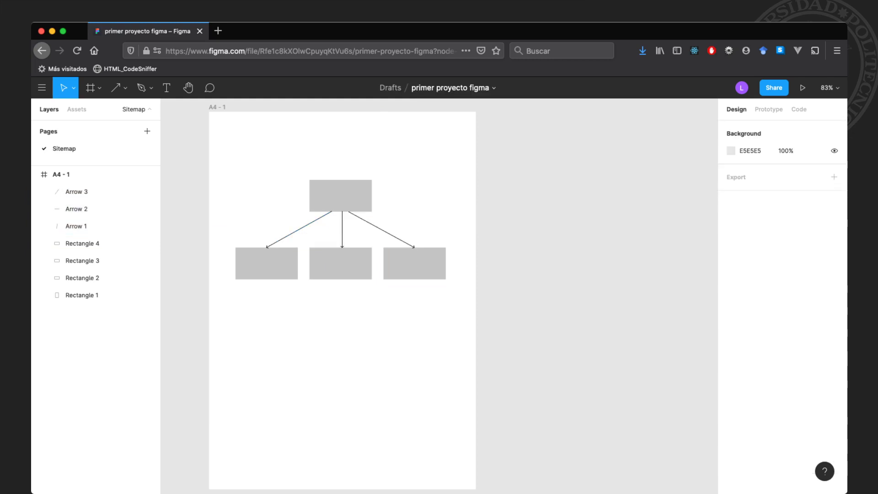
pyautogui.moveTo(425, 219); pyautogui.dragTo(299, 231)
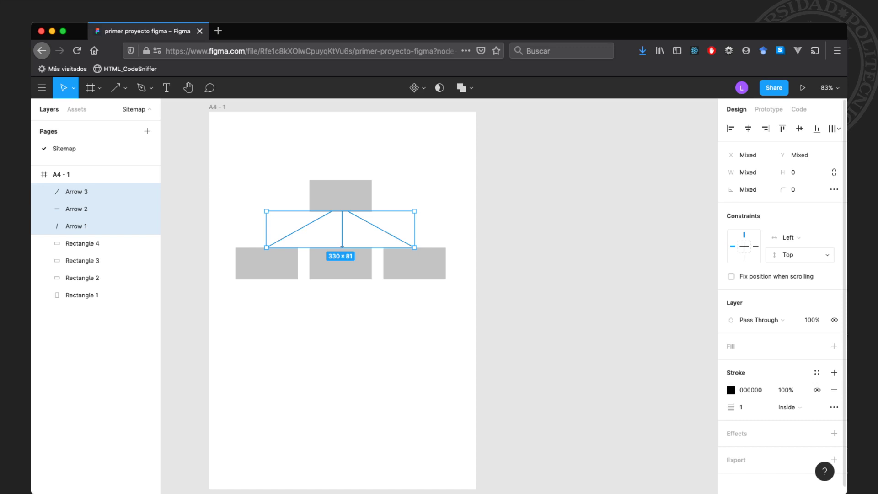
pyautogui.press('Escape')
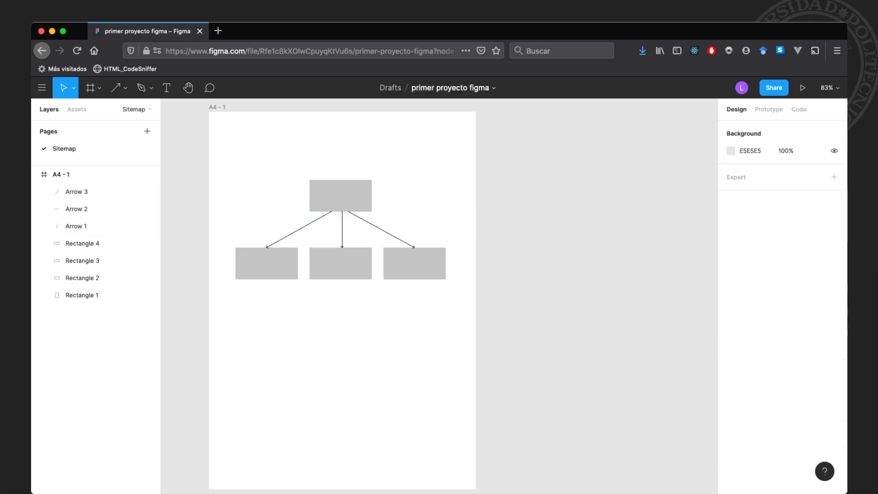
pyautogui.click(83, 243)
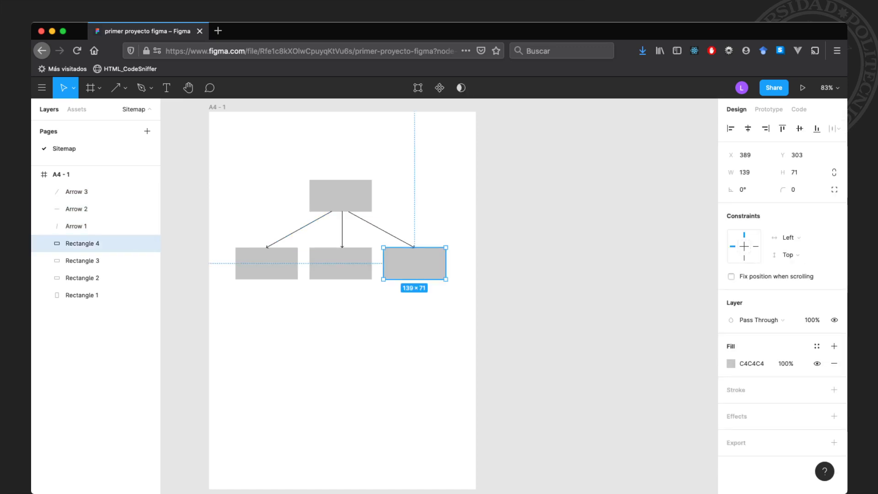
# Select Arrow 1–3 together and raise their stroke weight from 1 to 3
pyautogui.click(77, 209)
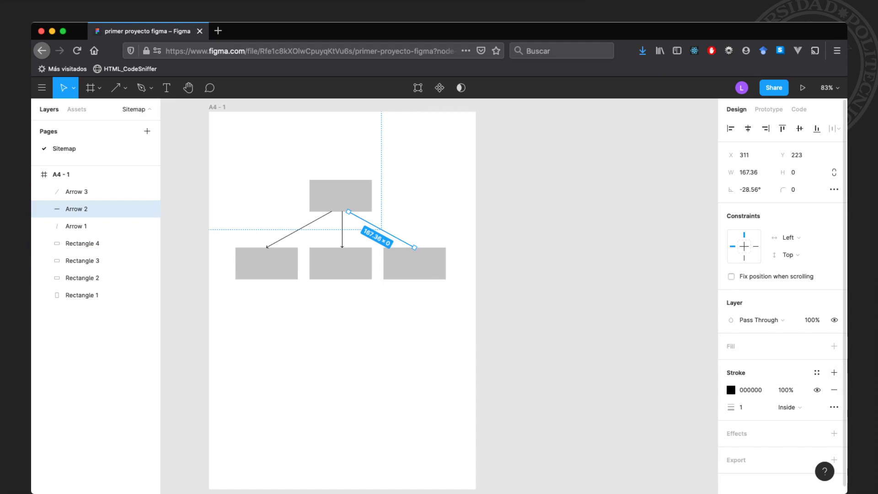
pyautogui.press('Escape')
pyautogui.click(77, 192)
pyautogui.keyDown('shift'); pyautogui.click(76, 226); pyautogui.keyUp('shift')
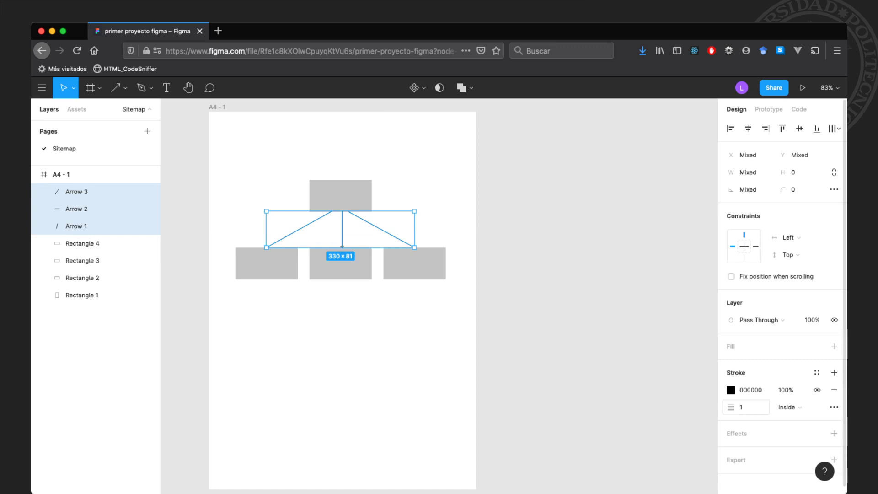
pyautogui.click(750, 407)
pyautogui.press('Up')
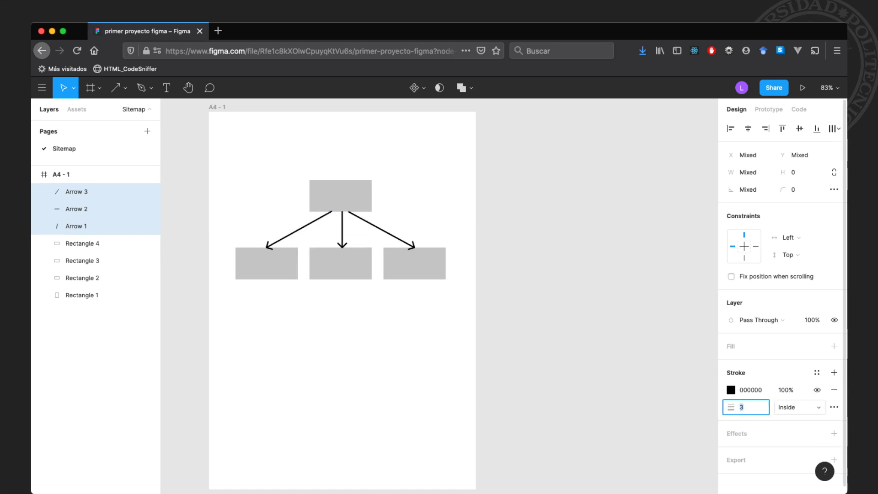
pyautogui.press('Escape')
pyautogui.press('Escape')
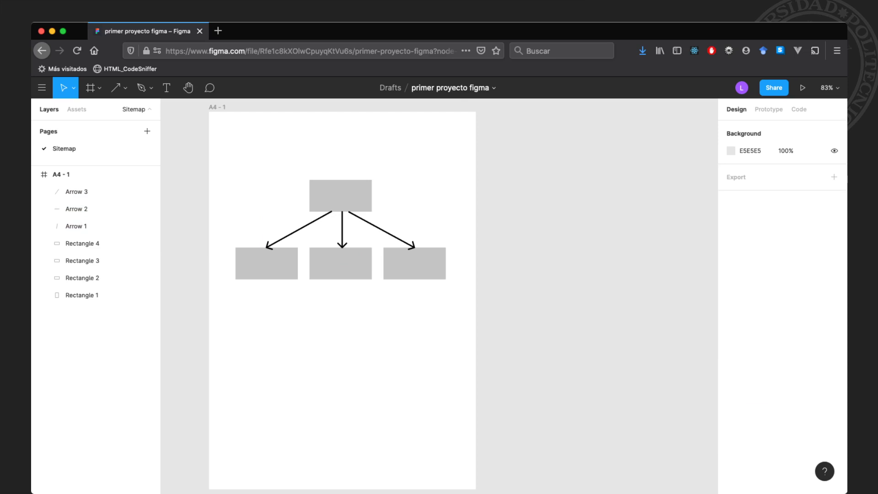
pyautogui.click(80, 295)
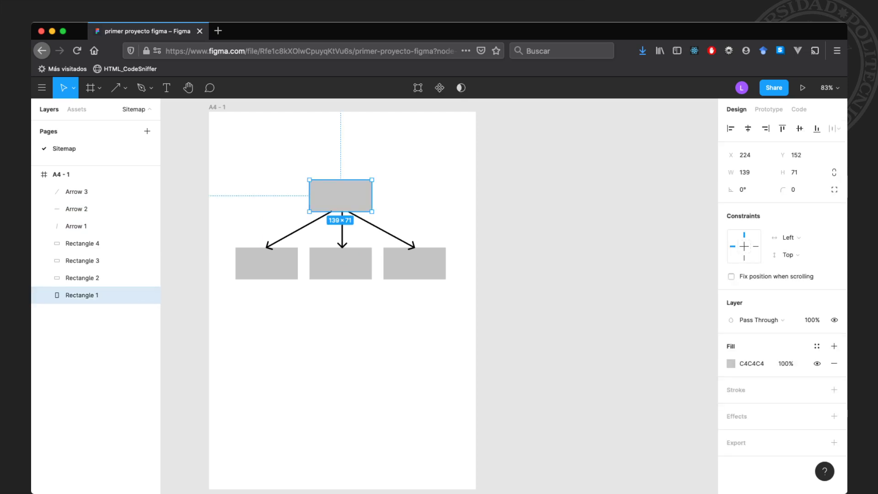
# Add a text label reading 'Home' inside the top rectangle
pyautogui.press('Escape')
pyautogui.press('t')
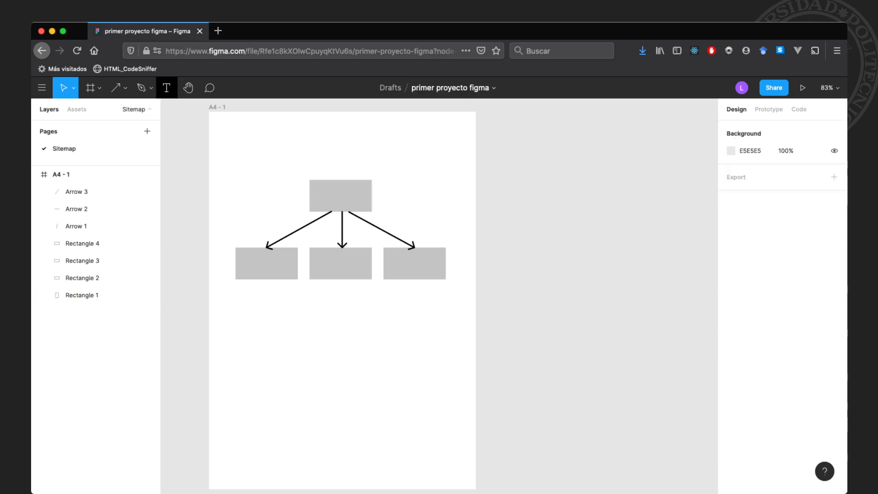
pyautogui.press('t')
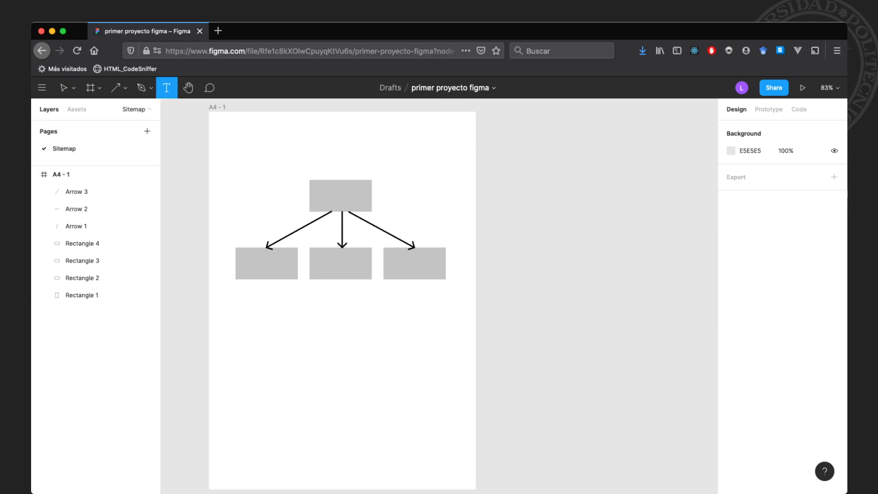
pyautogui.moveTo(324, 189); pyautogui.dragTo(360, 202)
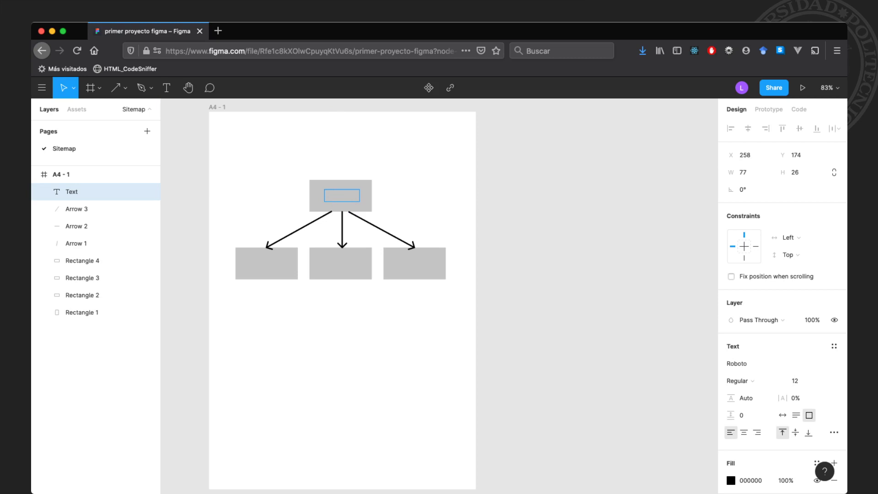
pyautogui.write('Ho')
pyautogui.write('me')
pyautogui.press('Escape')
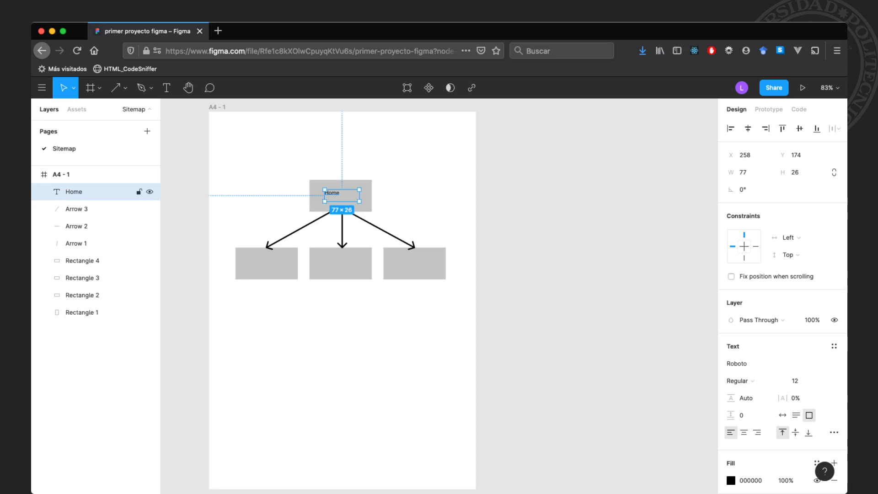
pyautogui.press('Return')
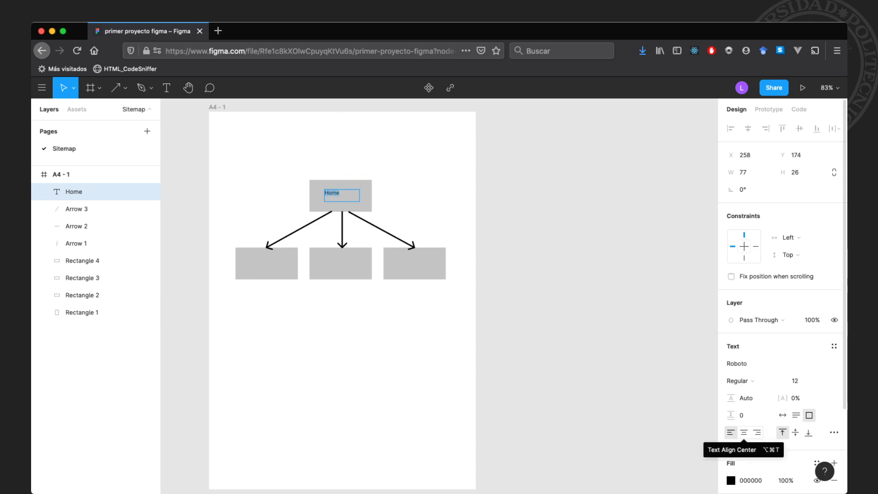
# Centre the Home label in the top box and set its font size to 16
pyautogui.click(744, 432)
pyautogui.press('Escape')
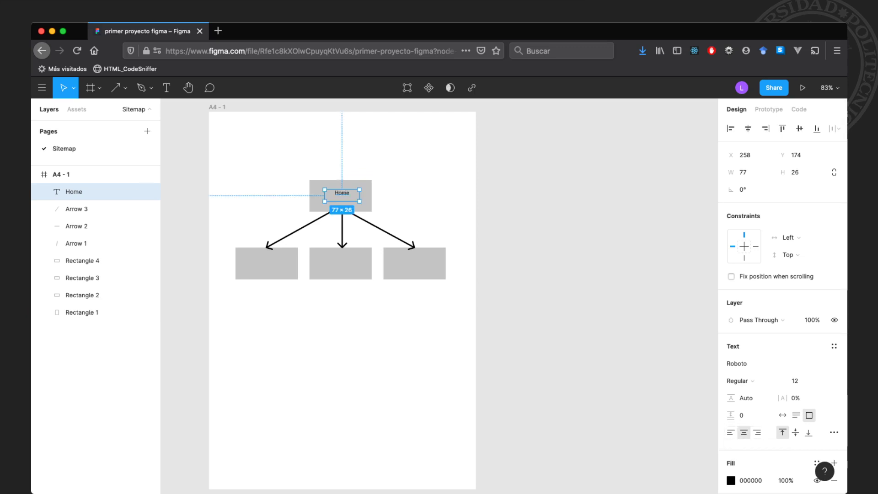
pyautogui.press('Escape')
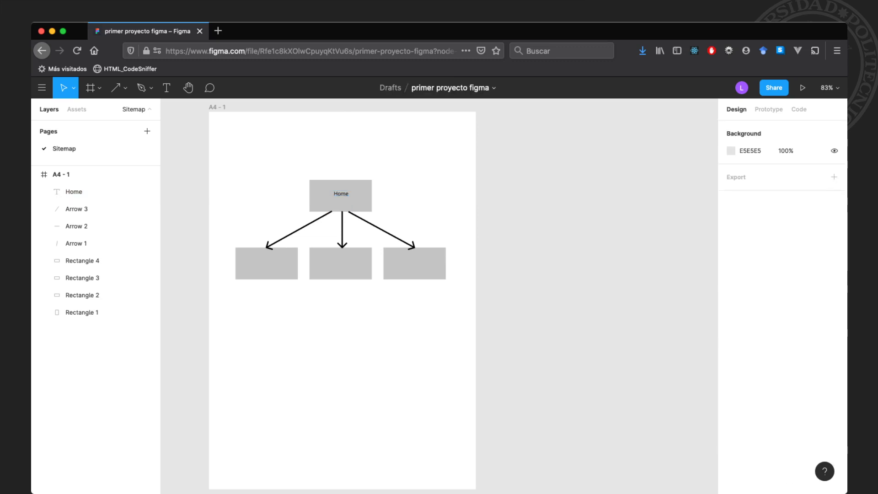
pyautogui.click(74, 191)
pyautogui.press('Right')
pyautogui.press('Right')
pyautogui.press('Right')
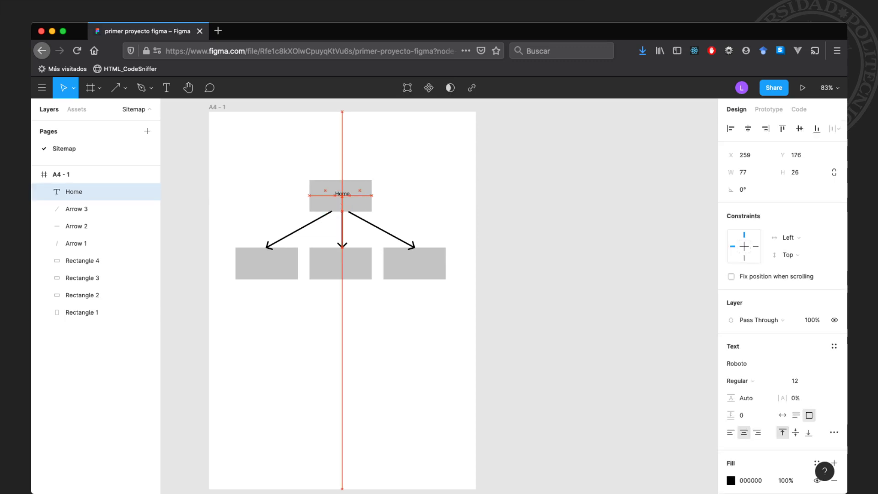
pyautogui.click(796, 381)
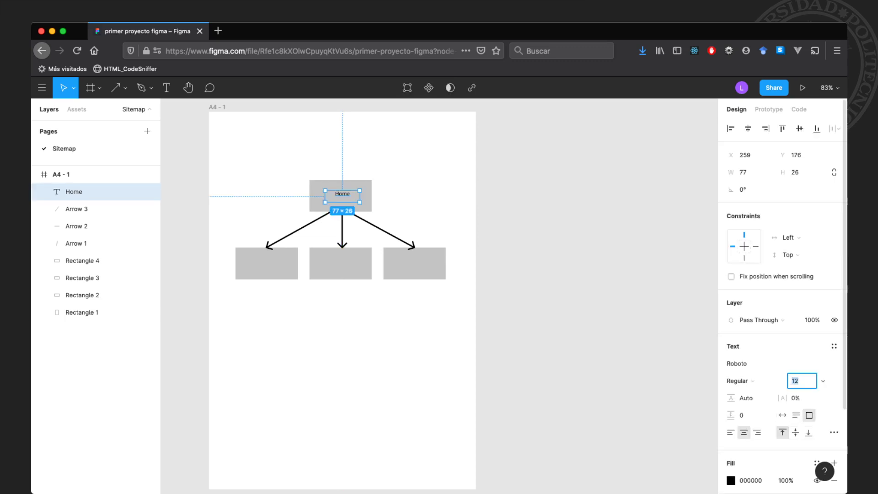
pyautogui.write('17')
pyautogui.press('Return')
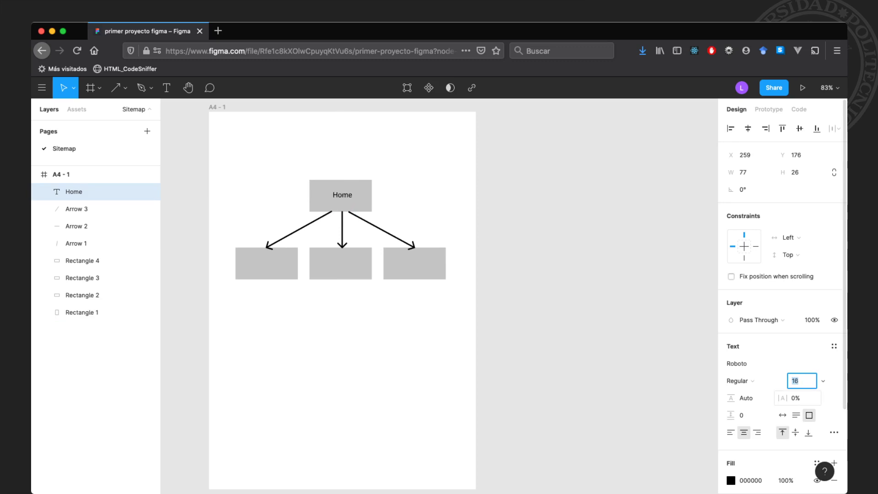
pyautogui.press('Escape')
pyautogui.press('Escape')
pyautogui.click(92, 192)
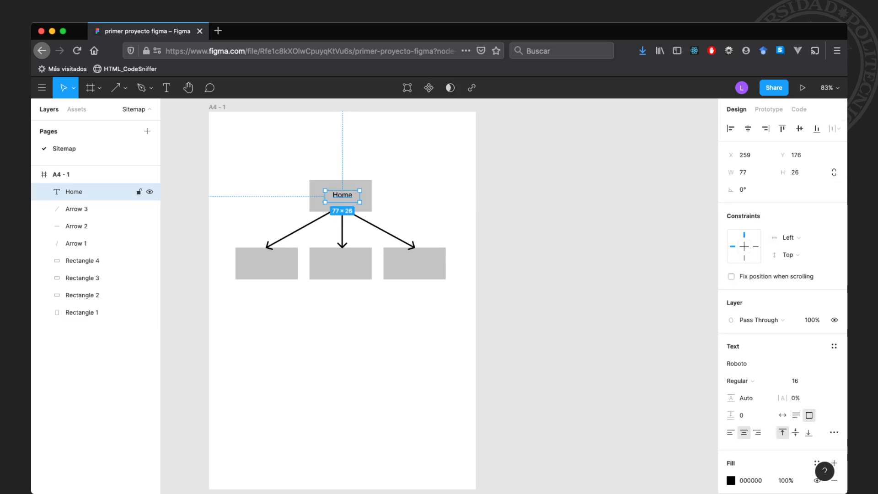
# Copy the label into the lower-left box as 'Página 1', then duplicate it into the middle and right boxes
pyautogui.moveTo(342, 195); pyautogui.dragTo(267, 263)
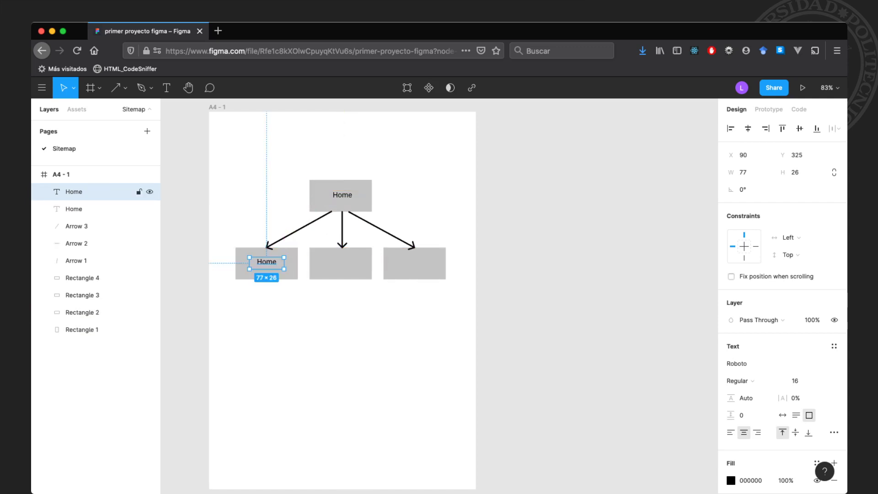
pyautogui.write('Pá')
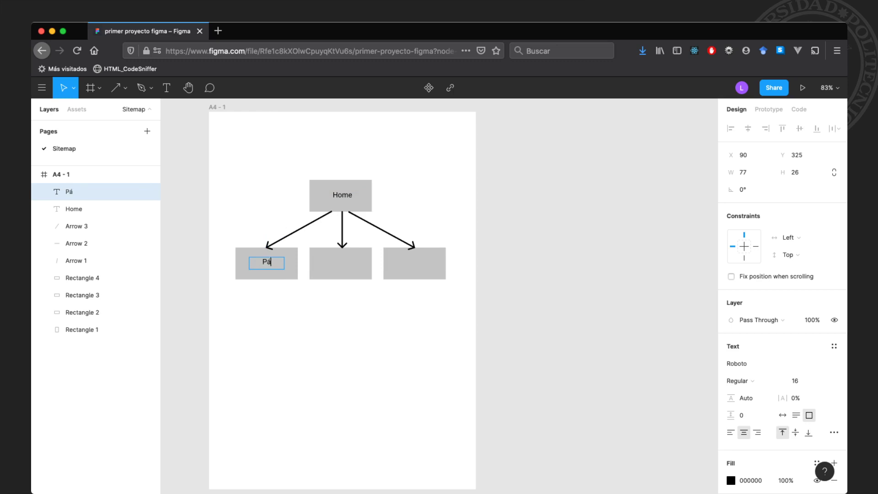
pyautogui.write('gina 1')
pyautogui.press('Escape')
pyautogui.moveTo(266, 262); pyautogui.dragTo(345, 263)
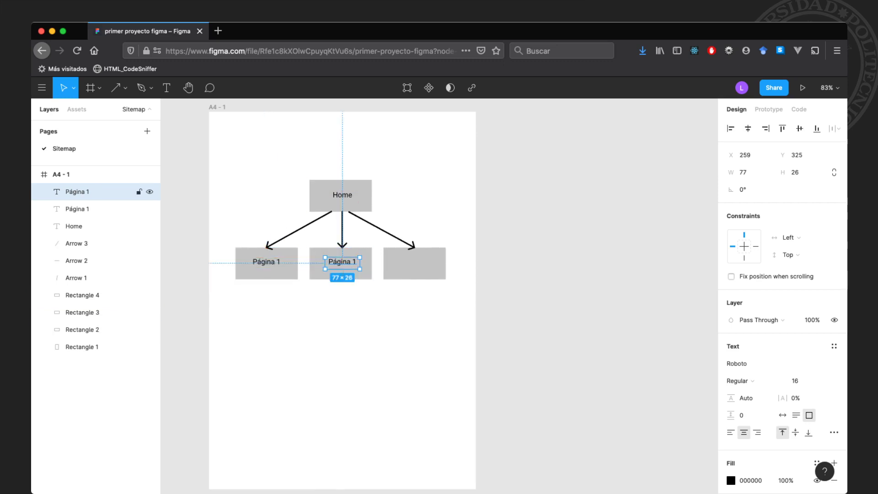
pyautogui.moveTo(343, 262); pyautogui.dragTo(416, 262)
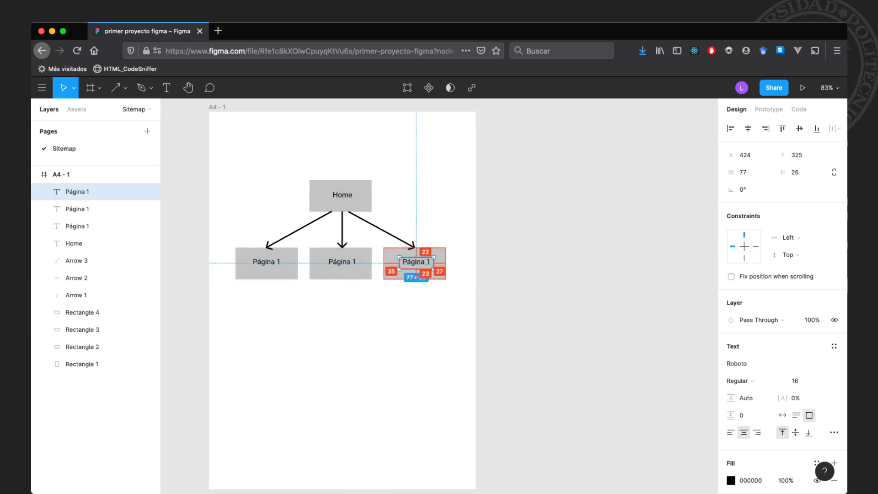
# Rename the middle and right labels to 'Página 2' and 'Página 3'
pyautogui.click(342, 262)
pyautogui.press('Return')
pyautogui.press('Right')
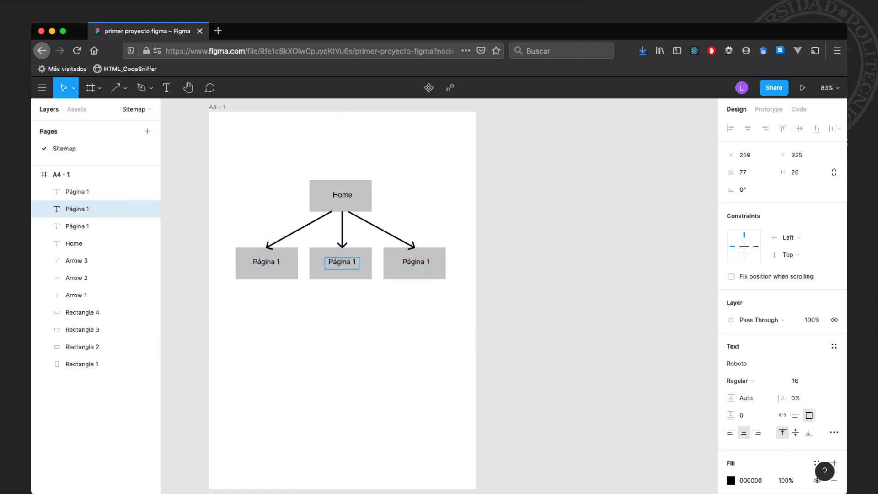
pyautogui.press('BackSpace')
pyautogui.write('2')
pyautogui.click(428, 263)
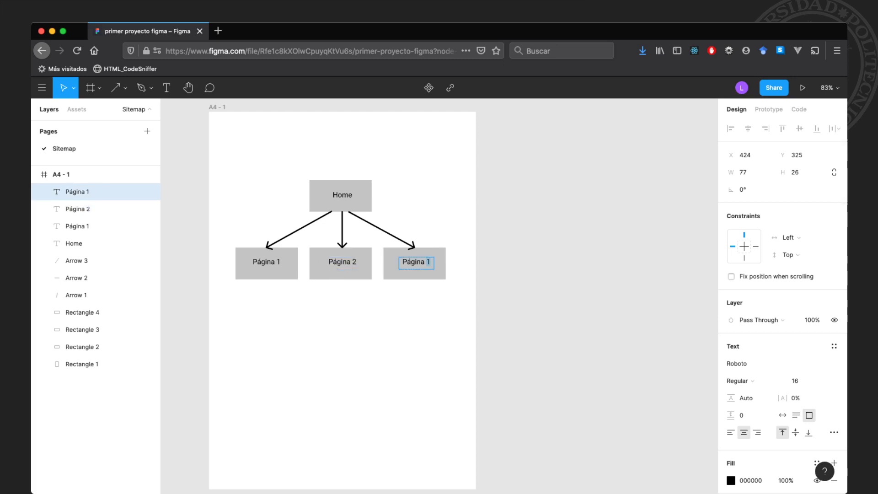
pyautogui.write('3')
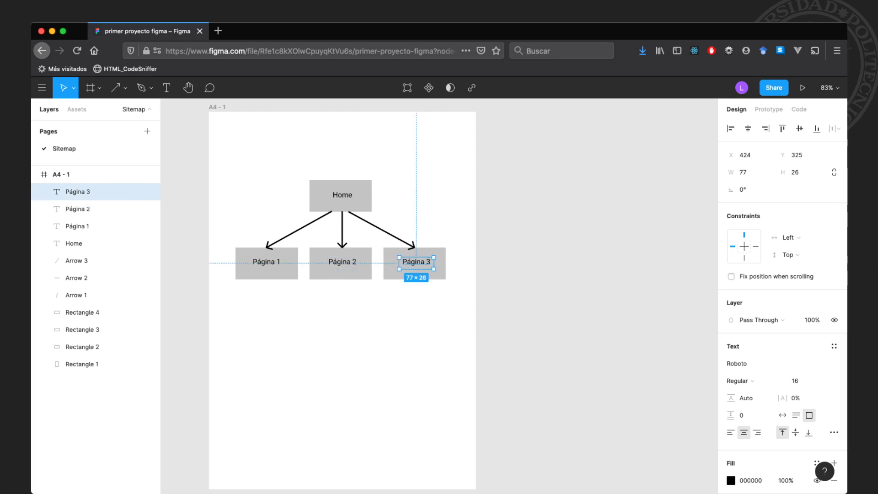
pyautogui.click(415, 274)
pyautogui.click(82, 364)
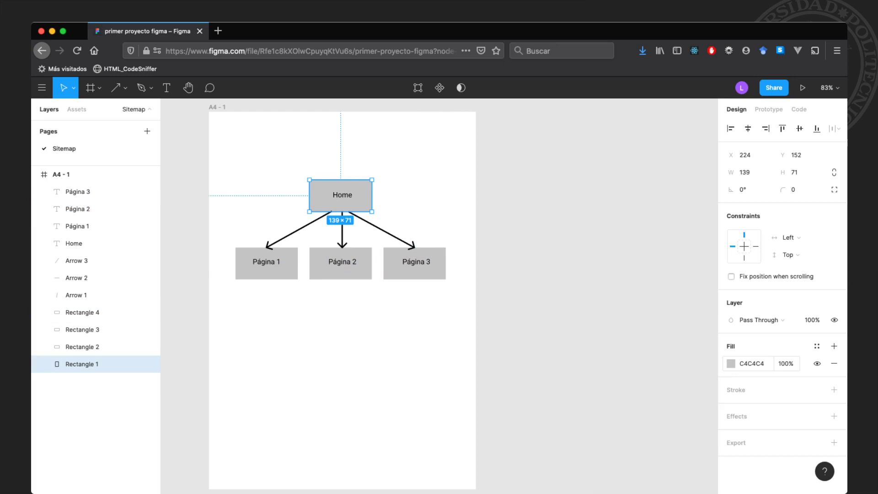
# Give the Home box a pink fill
pyautogui.click(730, 363)
pyautogui.moveTo(622, 366); pyautogui.dragTo(694, 366)
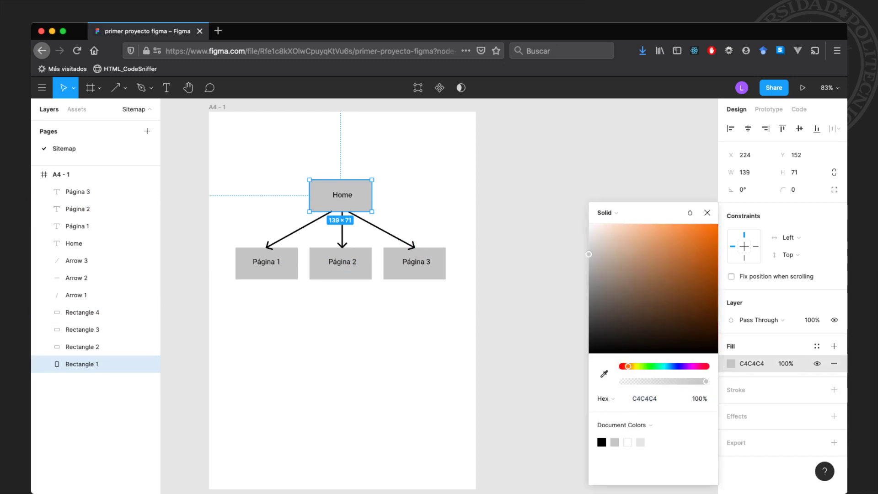
pyautogui.click(632, 225)
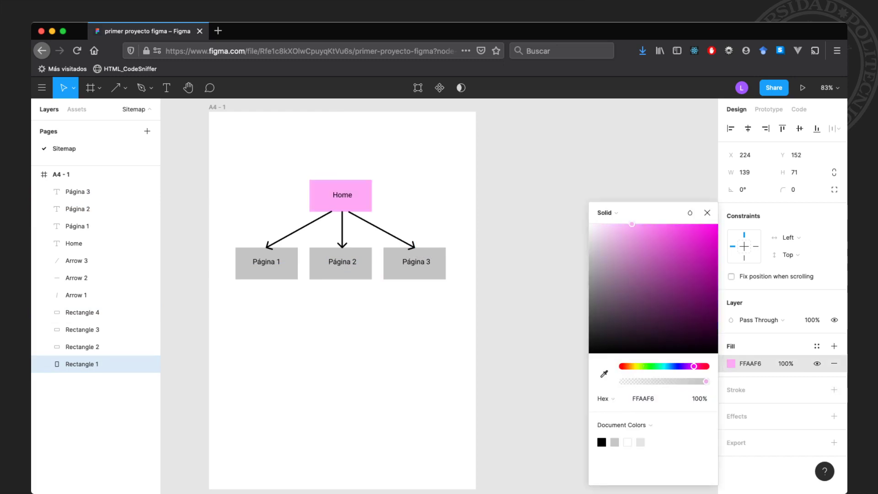
pyautogui.moveTo(632, 224); pyautogui.dragTo(664, 227)
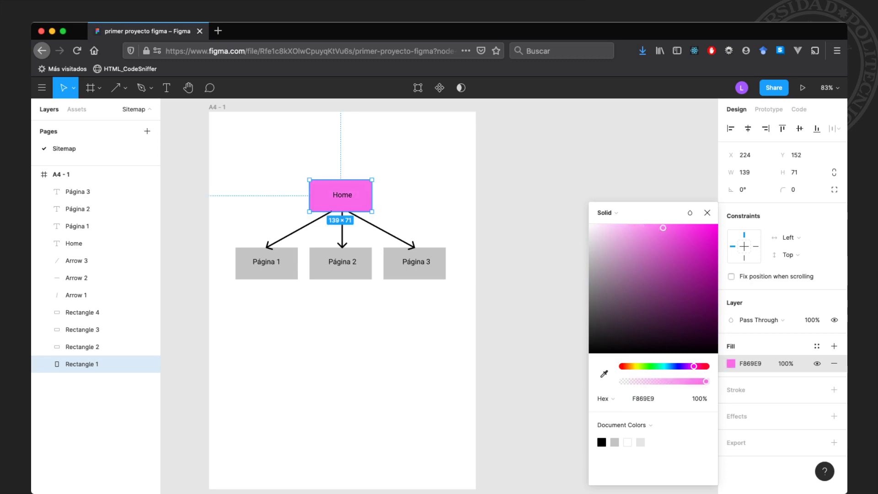
pyautogui.click(548, 256)
# Fill the three Página boxes with purple 5E31DF
pyautogui.click(83, 330)
pyautogui.keyDown('shift'); pyautogui.click(82, 347); pyautogui.keyUp('shift')
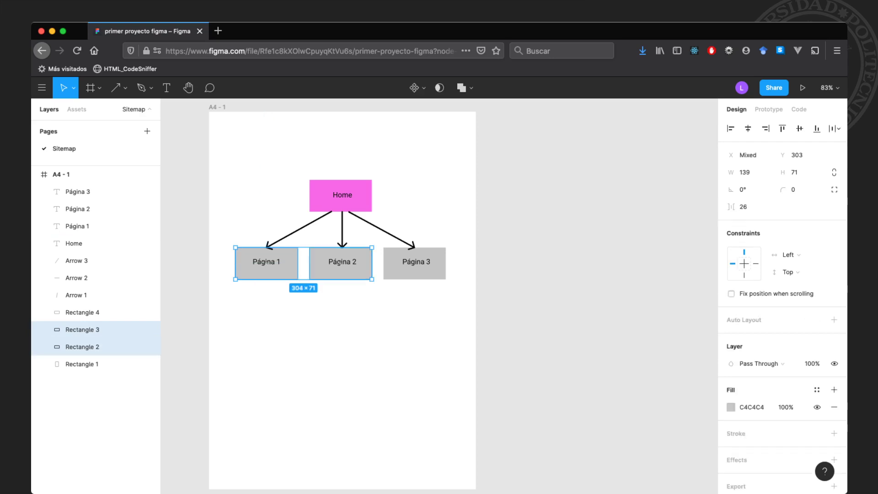
pyautogui.keyDown('shift'); pyautogui.click(83, 312); pyautogui.keyUp('shift')
pyautogui.click(731, 407)
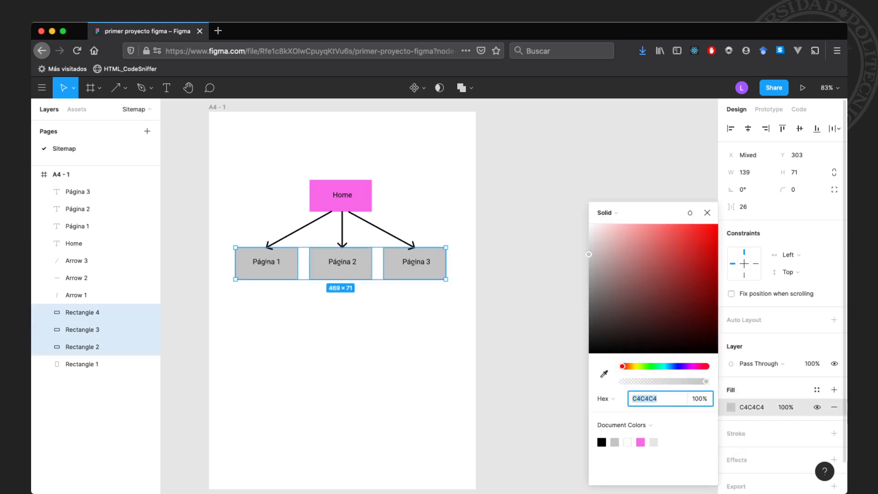
pyautogui.moveTo(622, 366); pyautogui.dragTo(682, 366)
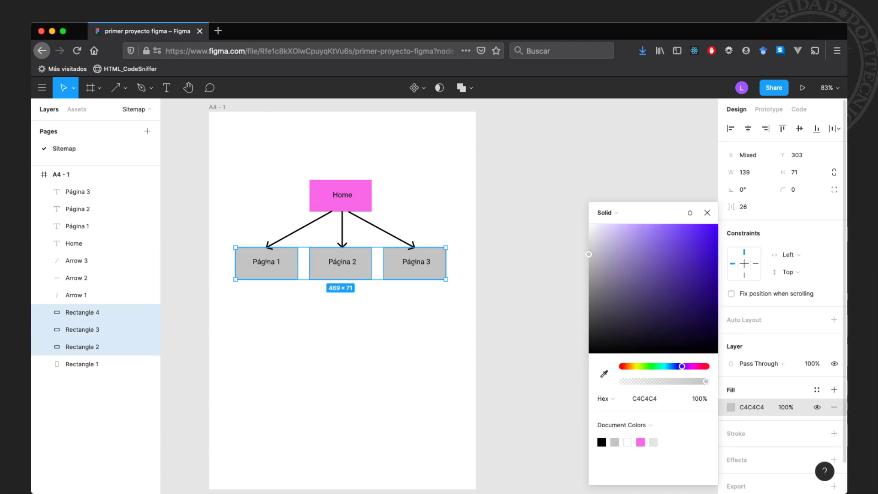
pyautogui.click(678, 238)
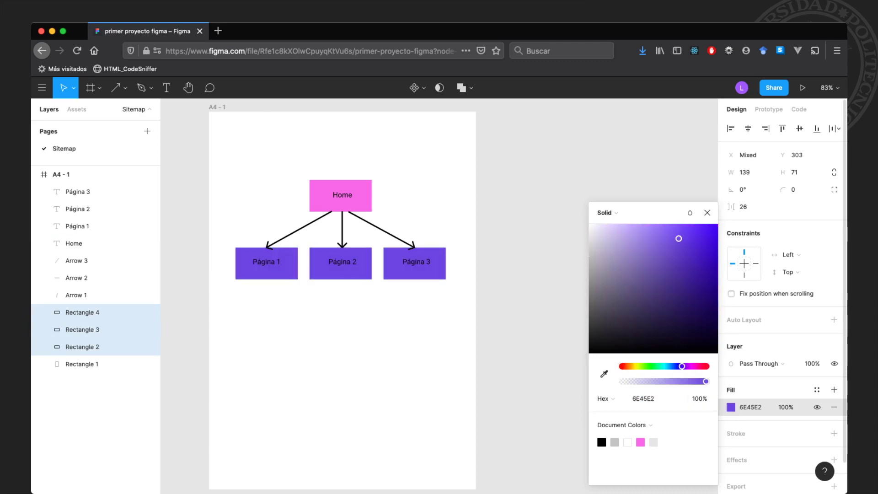
pyautogui.moveTo(678, 239); pyautogui.dragTo(689, 240)
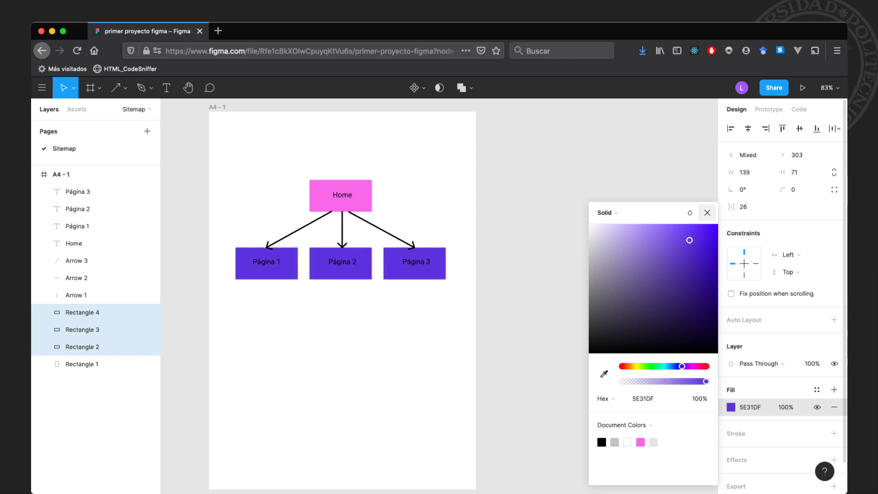
pyautogui.click(548, 242)
# Make the three Página labels white (FFFFFF)
pyautogui.click(416, 262)
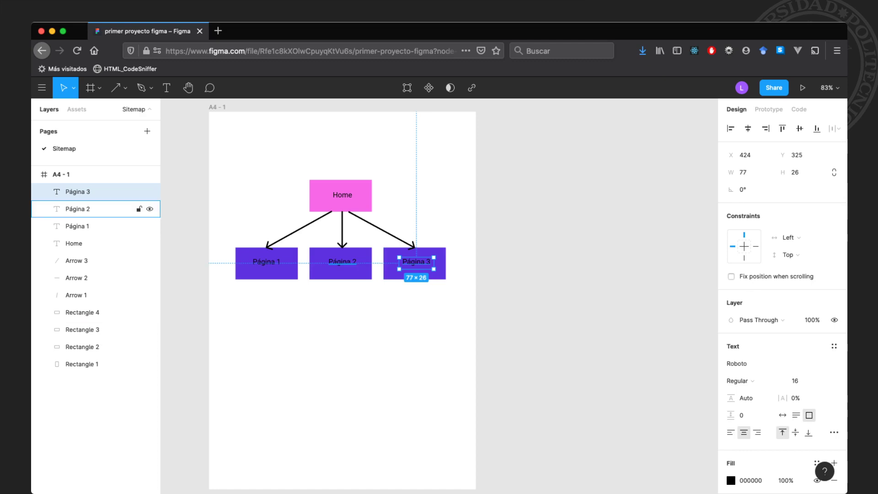
pyautogui.keyDown('shift'); pyautogui.click(91, 209); pyautogui.keyUp('shift')
pyautogui.keyDown('shift'); pyautogui.click(92, 226); pyautogui.keyUp('shift')
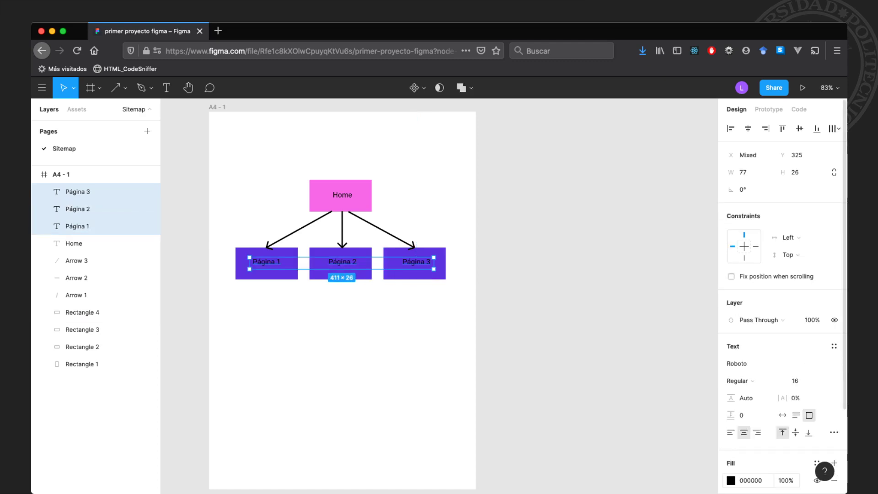
pyautogui.click(731, 480)
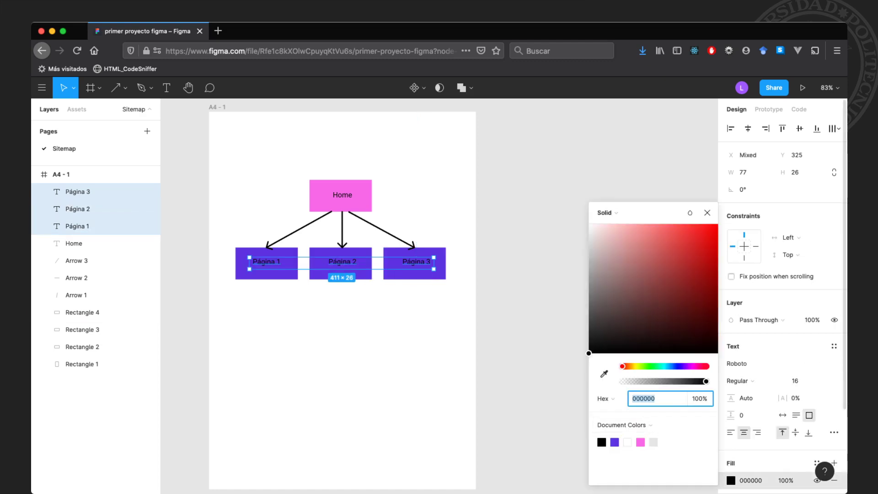
pyautogui.write('FFFFFF')
pyautogui.press('Return')
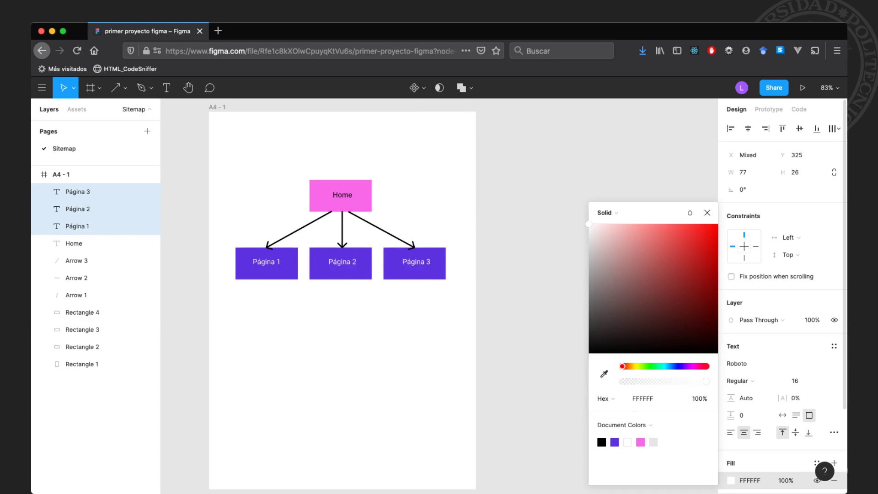
pyautogui.click(707, 213)
pyautogui.click(677, 238)
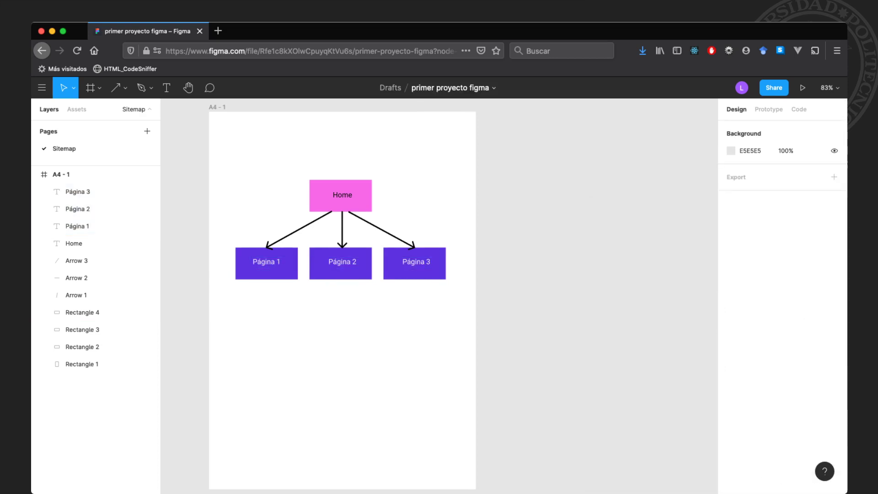
# Duplicate the Página 2 arrow into copies below Página 2, tilting the left one outward
pyautogui.click(91, 295)
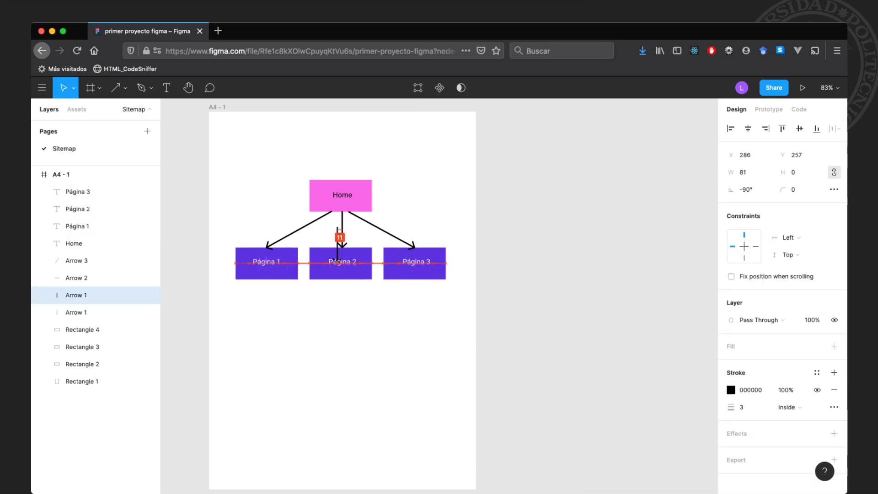
pyautogui.moveTo(342, 229); pyautogui.dragTo(341, 309)
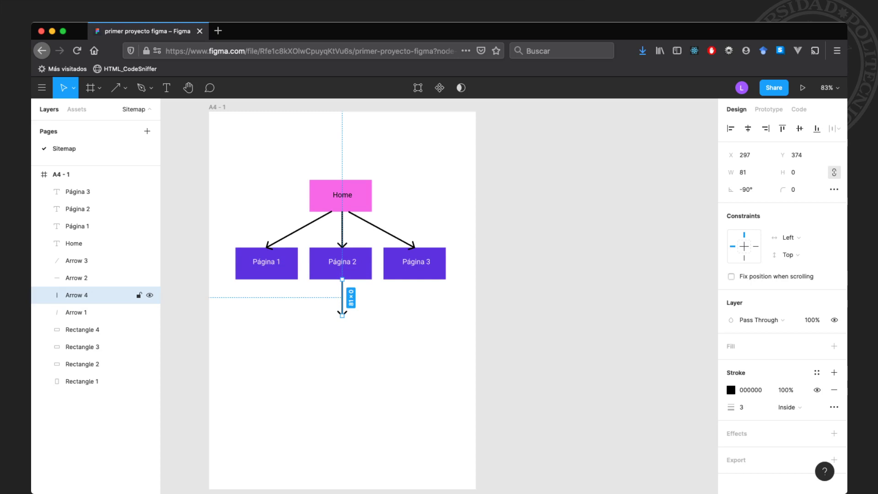
pyautogui.moveTo(342, 297)
pyautogui.mouseDown()
pyautogui.moveTo(320, 297)
pyautogui.moveTo(364, 298)
pyautogui.moveTo(376, 316)
pyautogui.mouseUp()
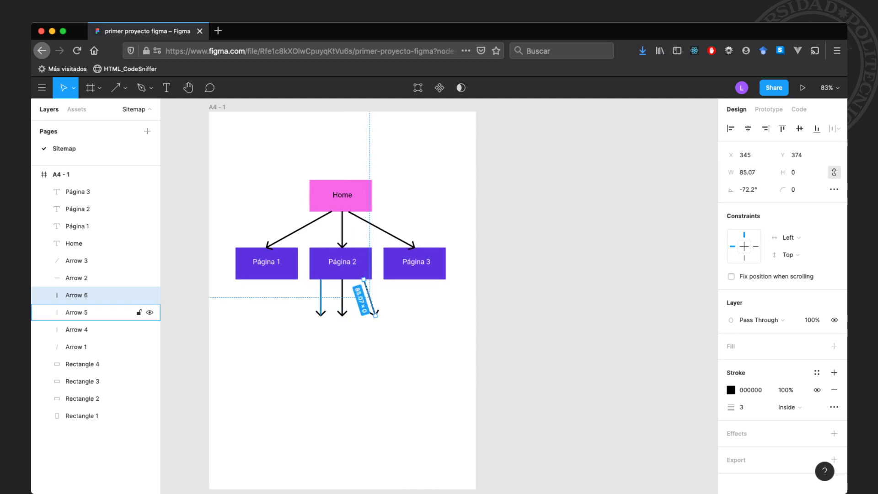
pyautogui.click(321, 300)
pyautogui.moveTo(320, 316); pyautogui.dragTo(306, 316)
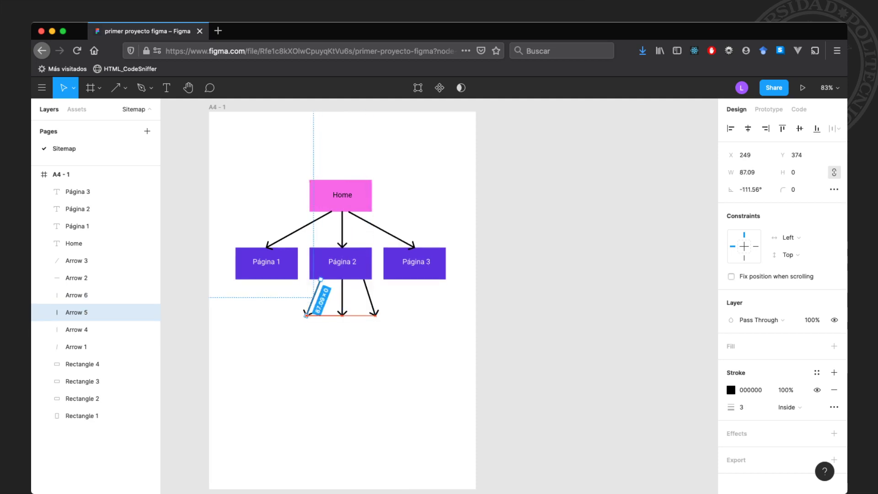
pyautogui.press('Escape')
pyautogui.click(82, 398)
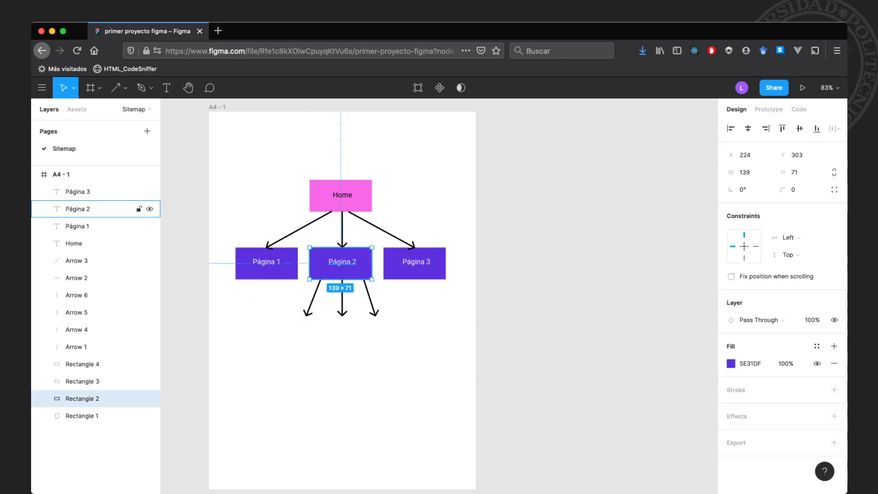
pyautogui.moveTo(341, 270); pyautogui.dragTo(342, 347)
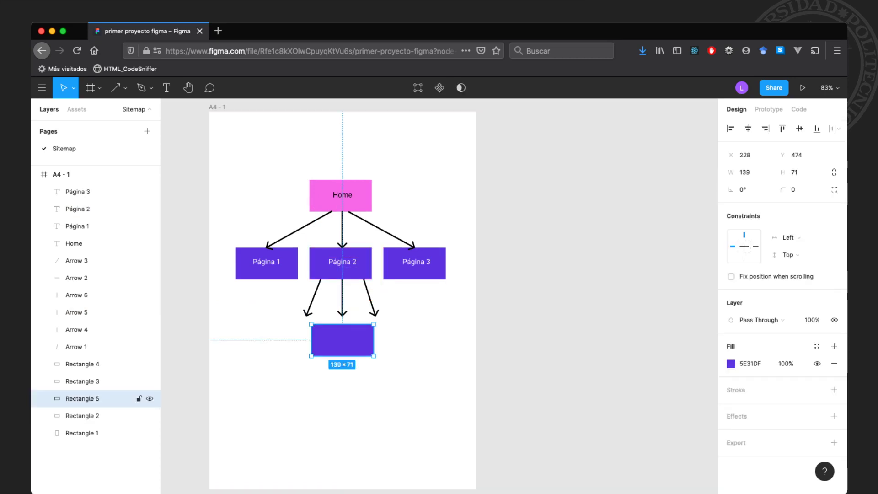
# Group the Página 2 label with its box and place copies in a second row below
pyautogui.press('Delete')
pyautogui.click(92, 208)
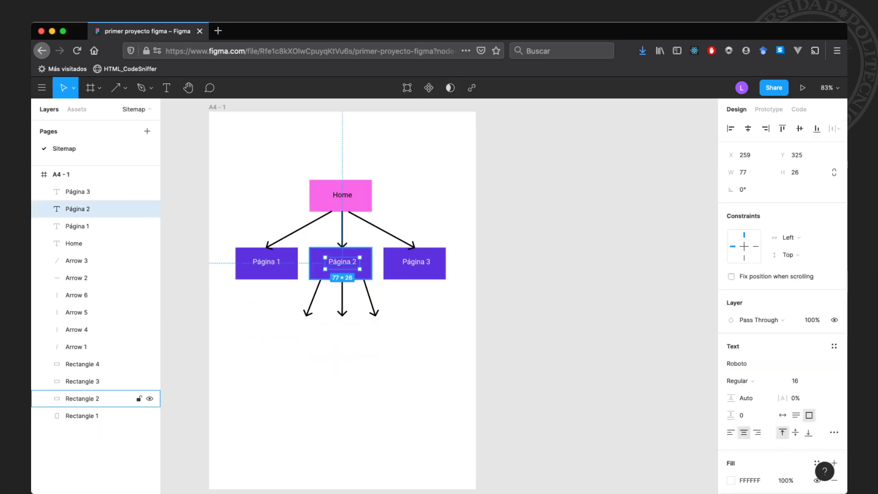
pyautogui.keyDown('shift'); pyautogui.click(91, 398); pyautogui.keyUp('shift')
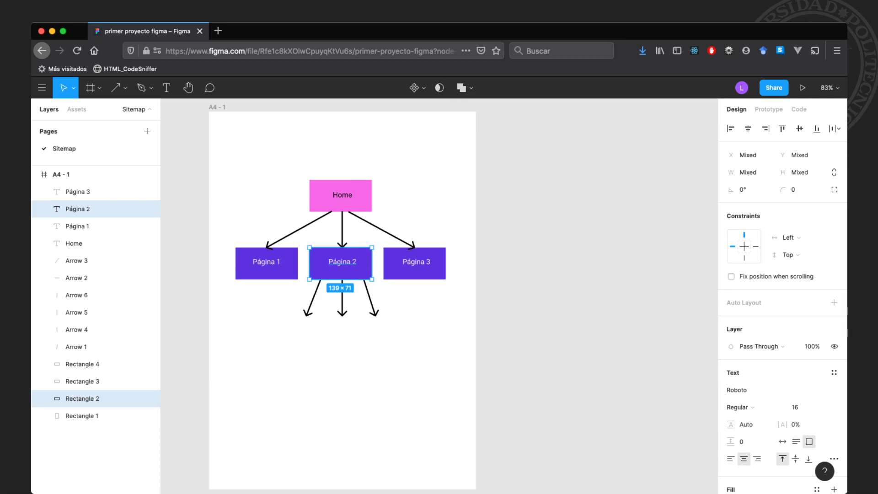
pyautogui.hotkey('ctrl', 'g')
pyautogui.moveTo(341, 263); pyautogui.dragTo(341, 339)
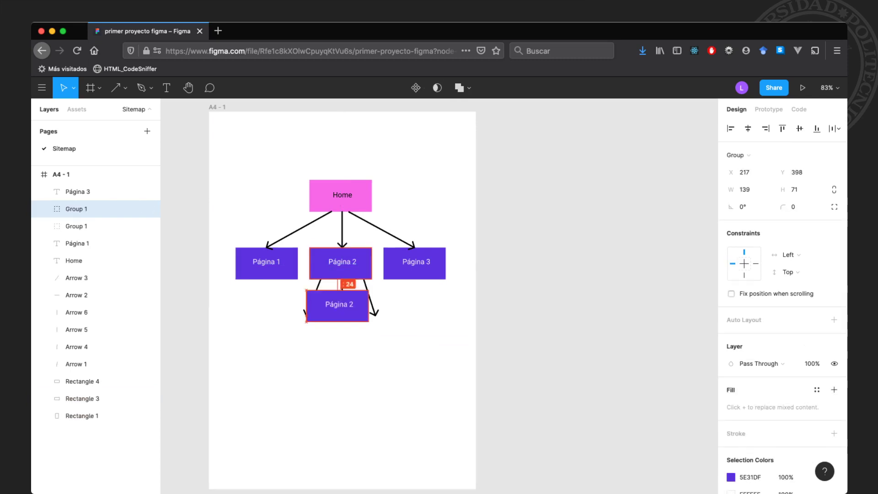
pyautogui.hotkey('shift', 'Up')
pyautogui.hotkey('shift', 'Up')
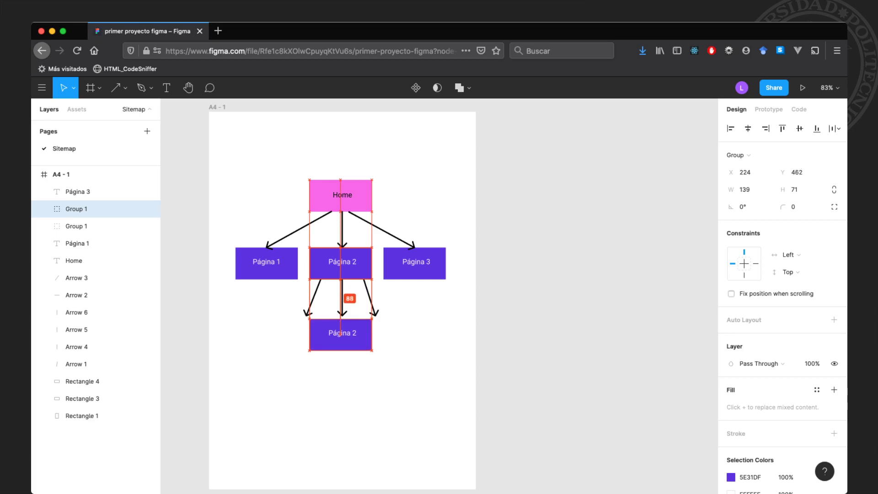
pyautogui.press('Down')
pyautogui.press('Down')
pyautogui.press('Down')
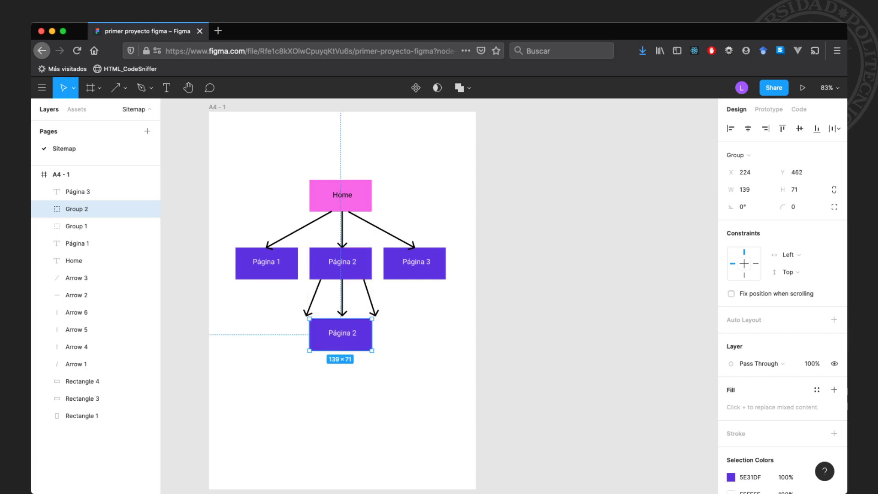
pyautogui.moveTo(340, 334)
pyautogui.mouseDown()
pyautogui.moveTo(406, 335)
pyautogui.moveTo(275, 336)
pyautogui.moveTo(284, 319)
pyautogui.mouseUp()
pyautogui.press('Escape')
# Aim the right tilted arrow at the right-hand lower box
pyautogui.click(76, 364)
pyautogui.click(370, 297)
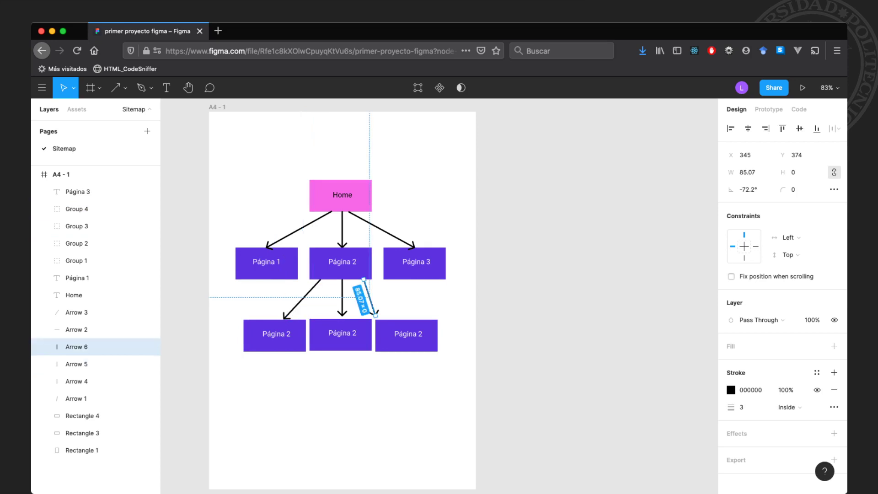
pyautogui.moveTo(375, 315); pyautogui.dragTo(406, 315)
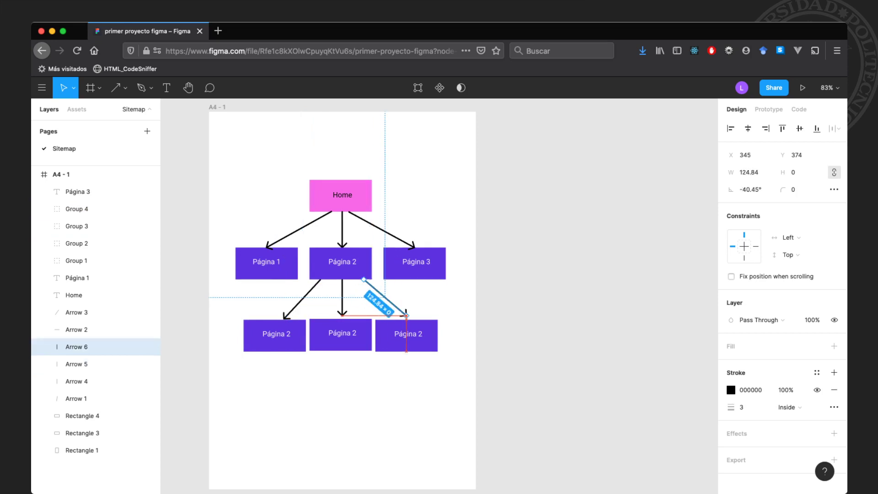
pyautogui.press('Escape')
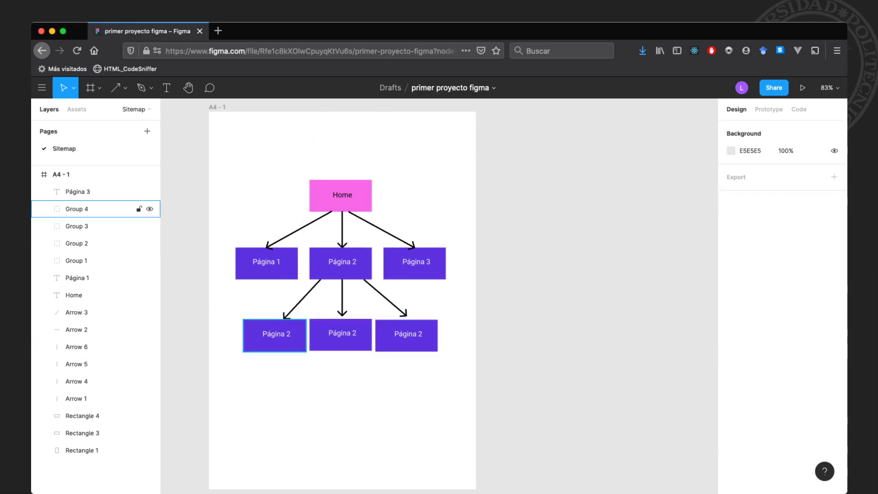
# Append .3, .2 and .1 to the right, middle and left lower labels, making Página 2.1–2.3
pyautogui.doubleClick(408, 334)
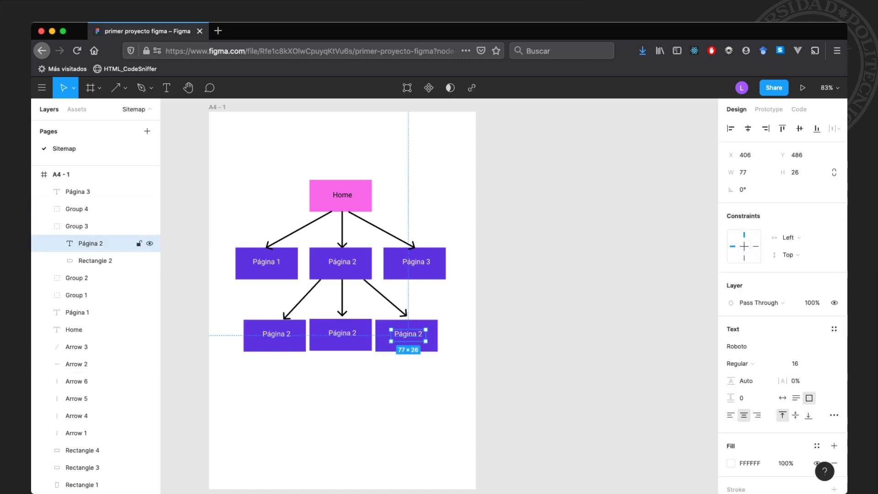
pyautogui.doubleClick(418, 334)
pyautogui.press('Right')
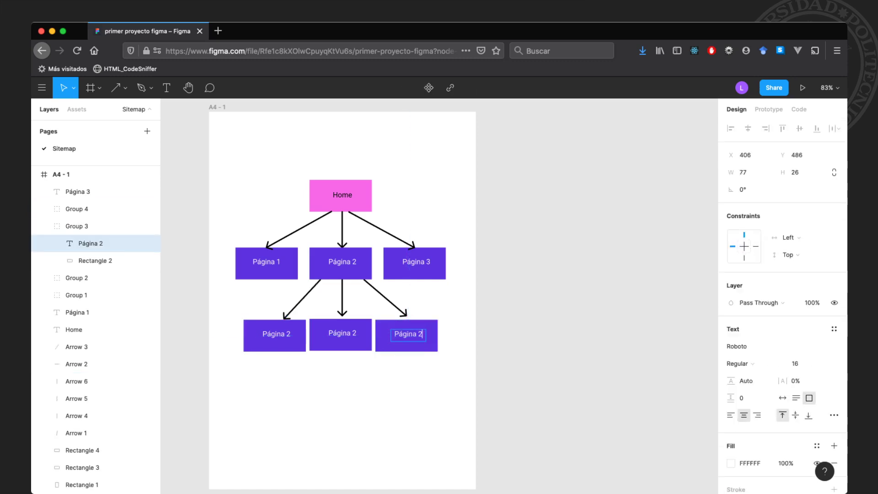
pyautogui.write('.3')
pyautogui.doubleClick(343, 333)
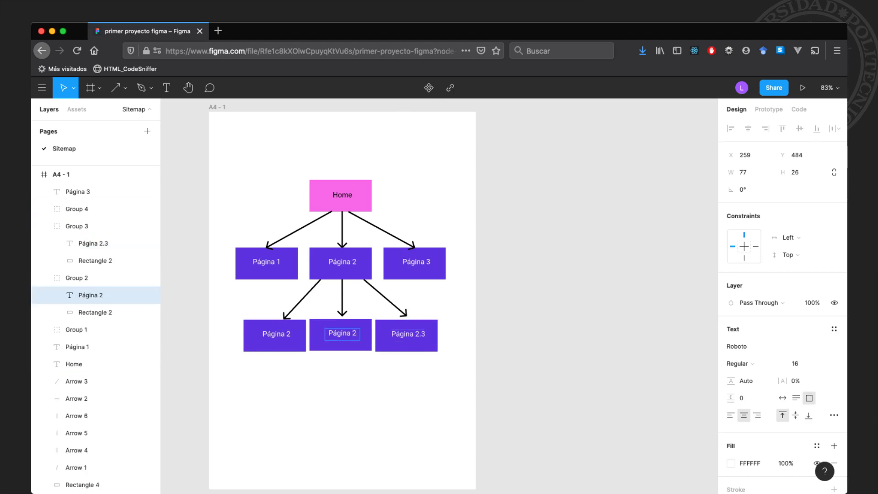
pyautogui.write('.2')
pyautogui.doubleClick(276, 333)
pyautogui.write('.1')
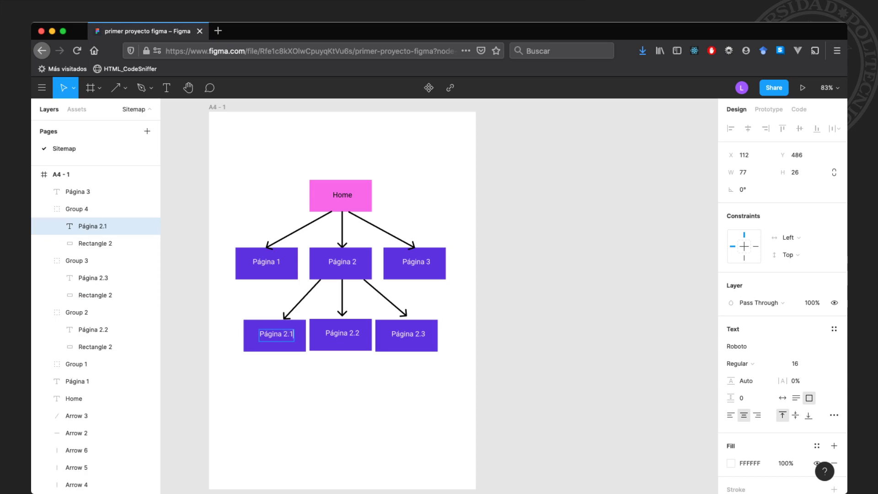
pyautogui.press('Escape')
pyautogui.press('Escape')
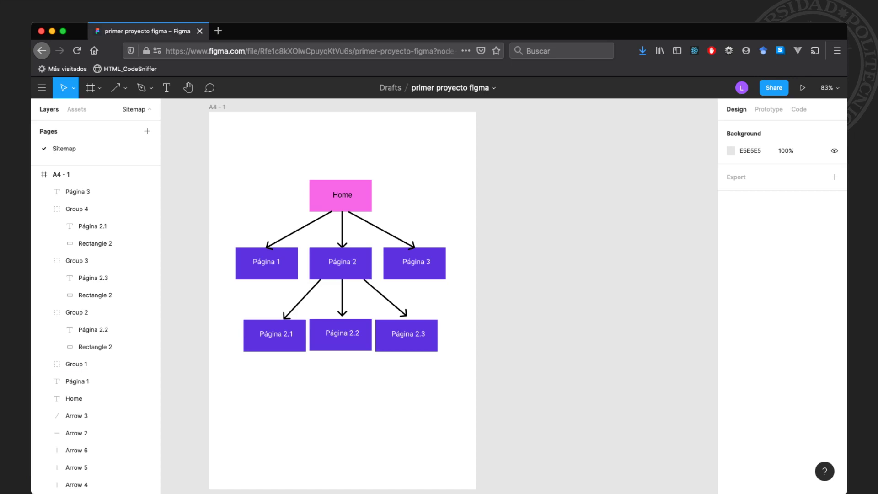
# Collapse the A4 - 1 layer list and select the whole A4 - 1 frame
pyautogui.click(35, 174)
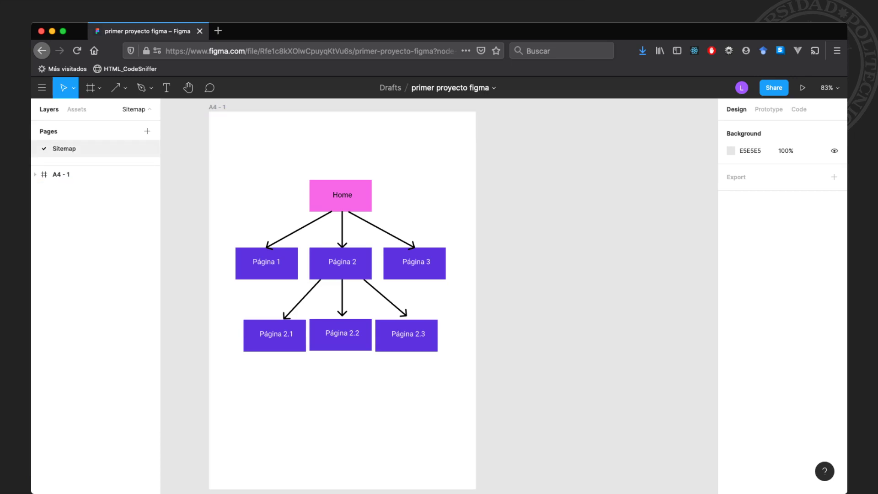
pyautogui.click(59, 174)
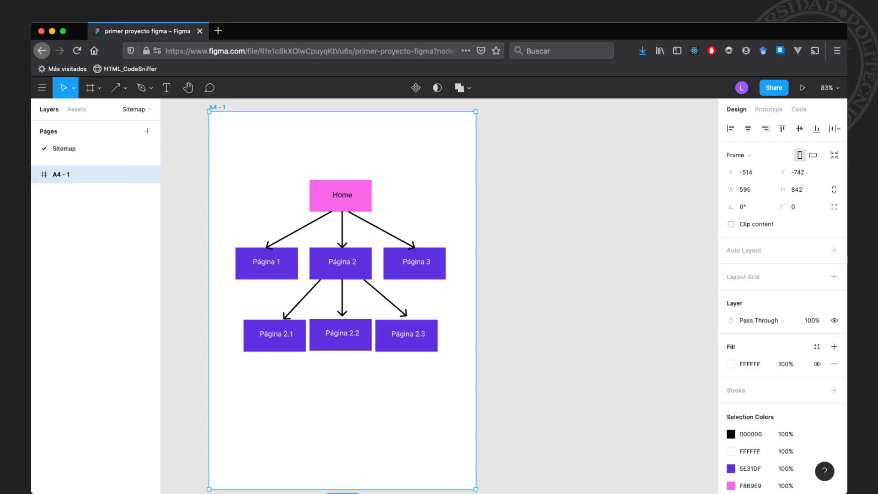